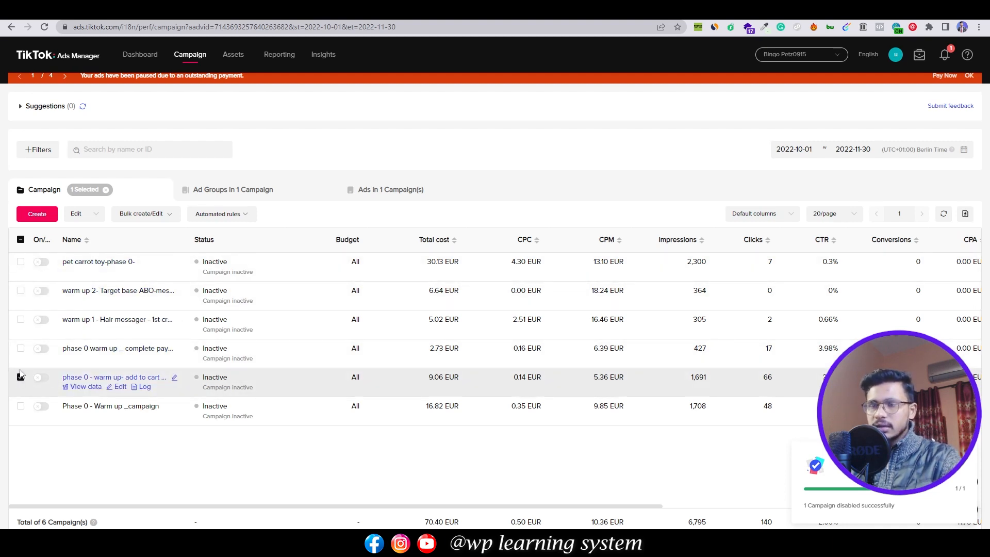
Show the ads of the selected "phase 0 - warm up- add to cart" campaign and review their performance columns through the result rate
click(389, 190)
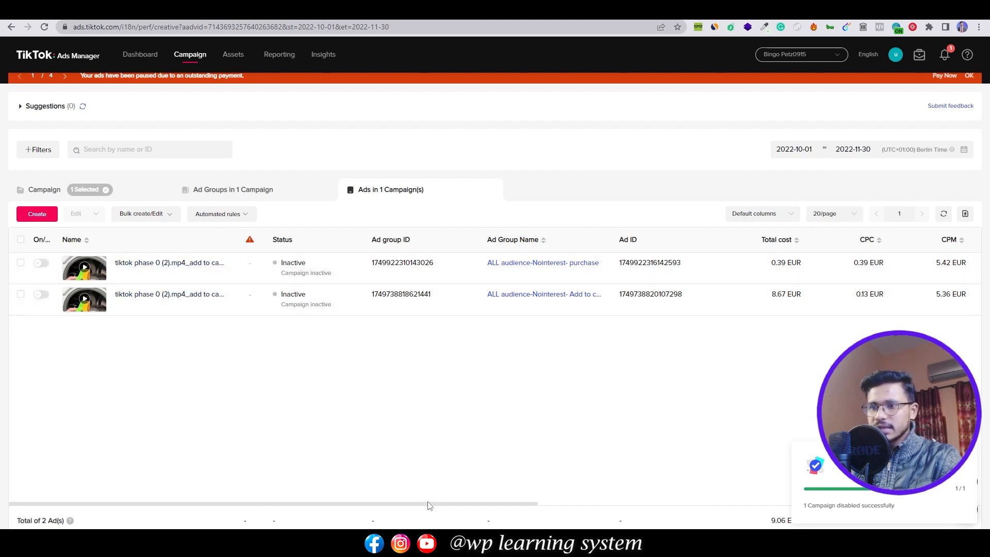
drag(428, 505, 644, 506)
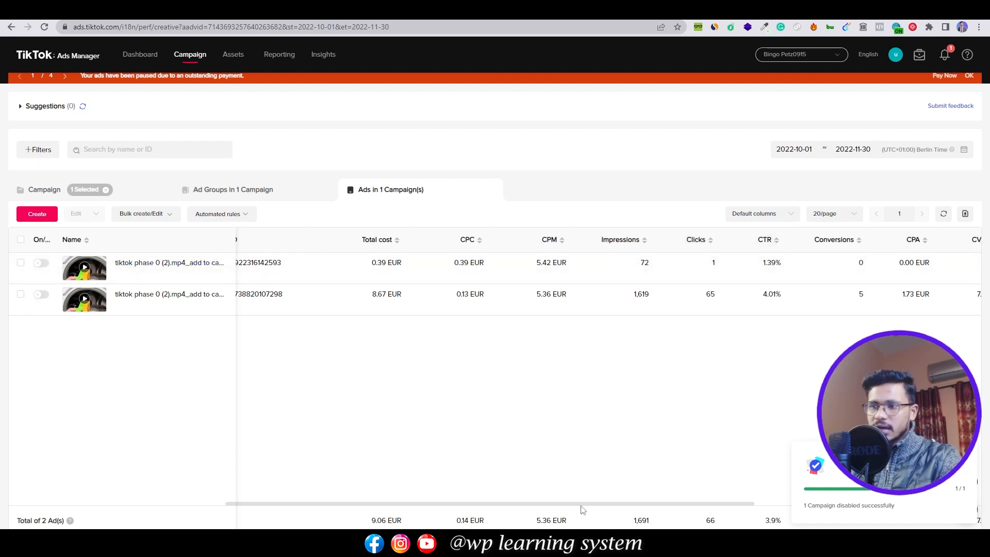
drag(582, 504, 846, 500)
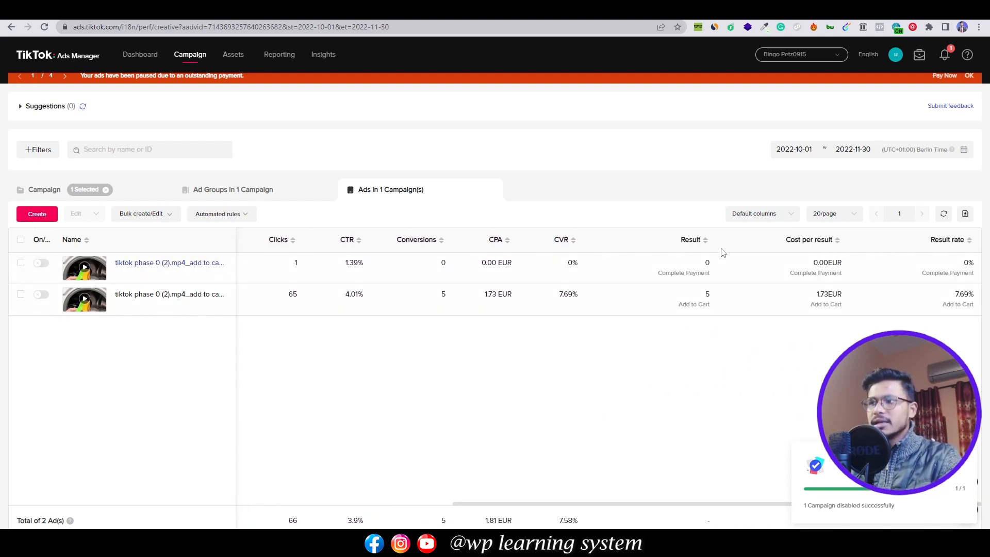
Start customizing the ads table's columns and add the Video Views at 75%, 50% and 100% metrics
click(747, 218)
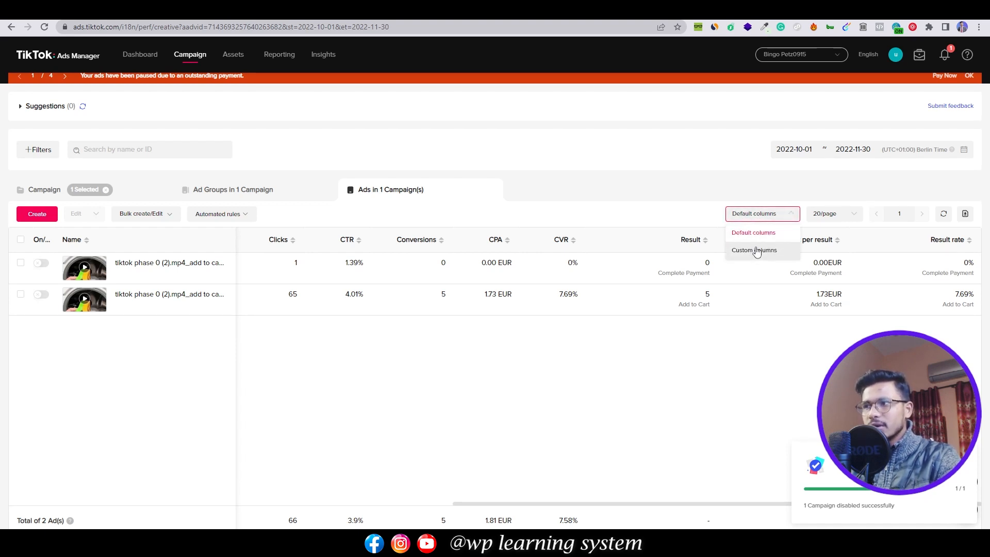
click(756, 251)
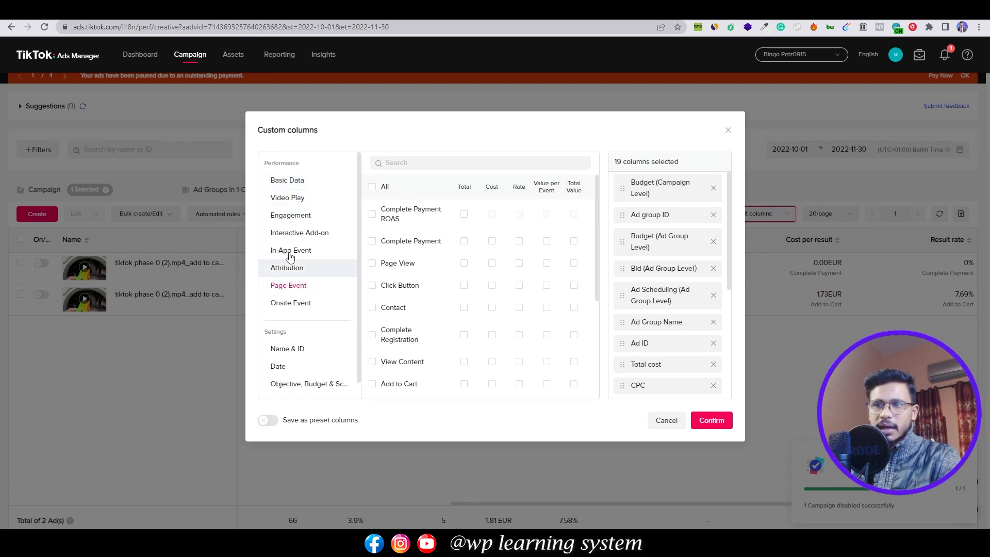
click(289, 198)
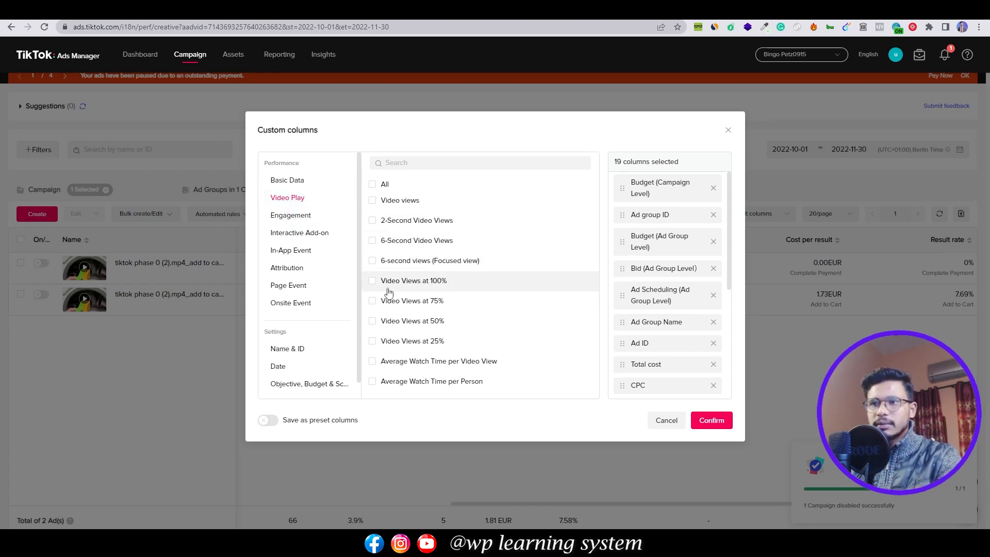
click(372, 301)
click(372, 301)
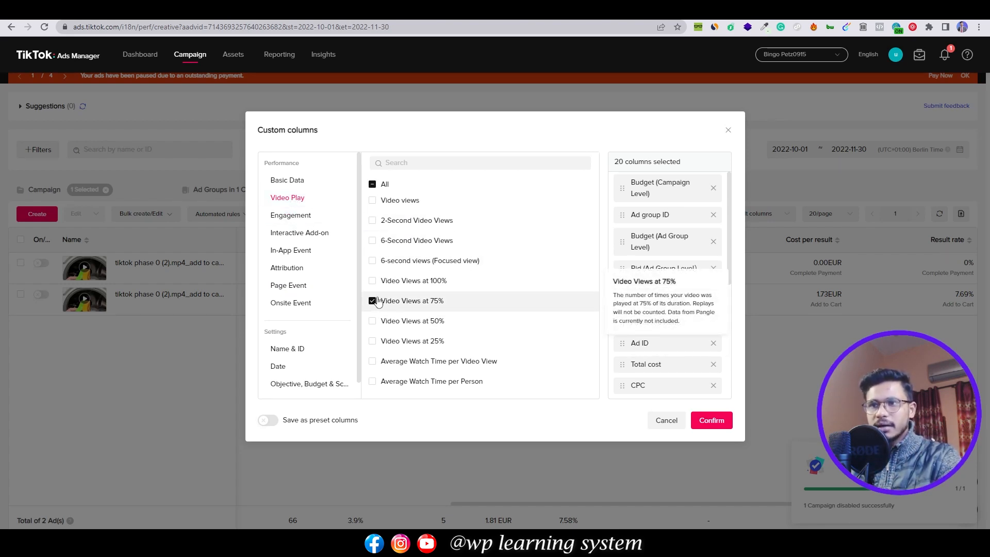
click(372, 321)
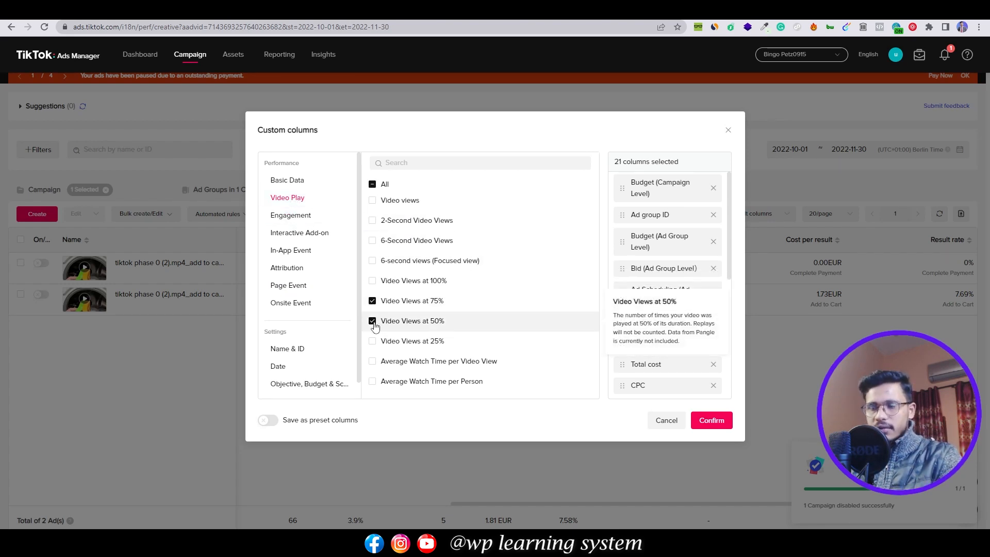
click(372, 281)
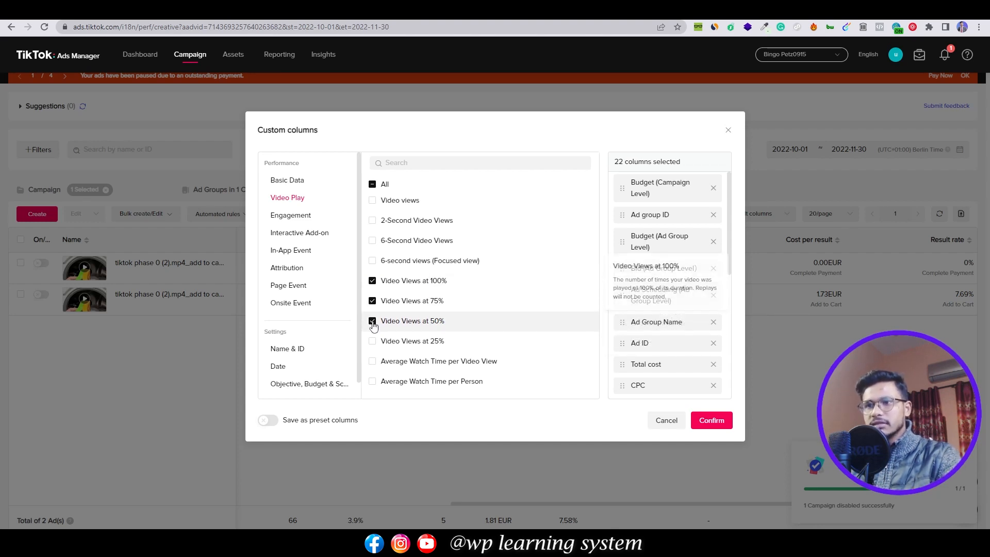
Add the Total and Cost columns for the Complete Payment page event, without its Value per Event
click(287, 285)
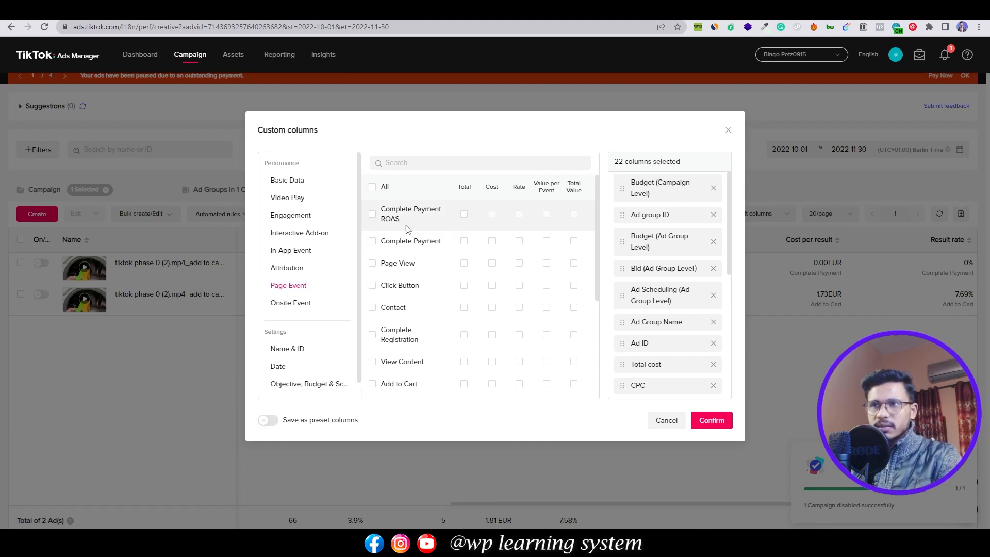
click(464, 240)
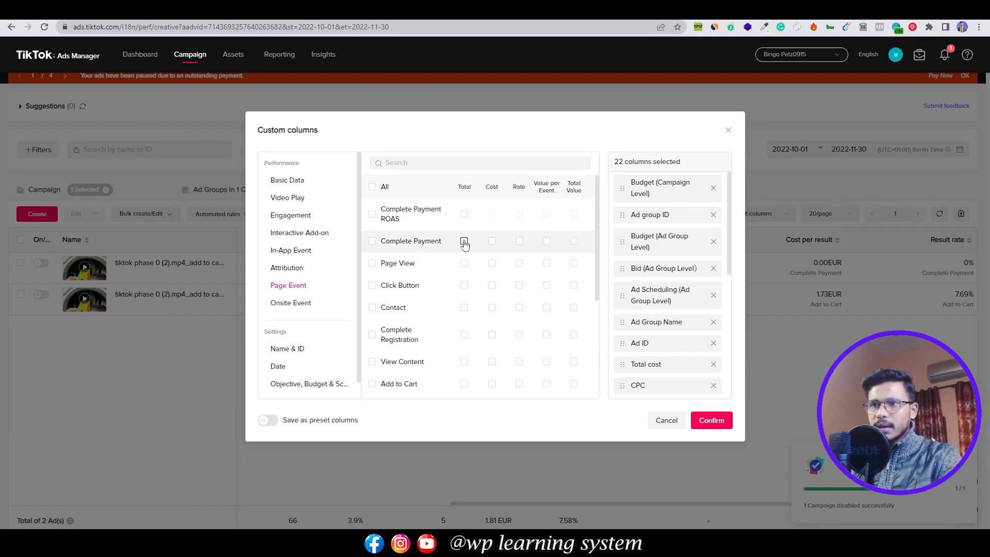
click(547, 240)
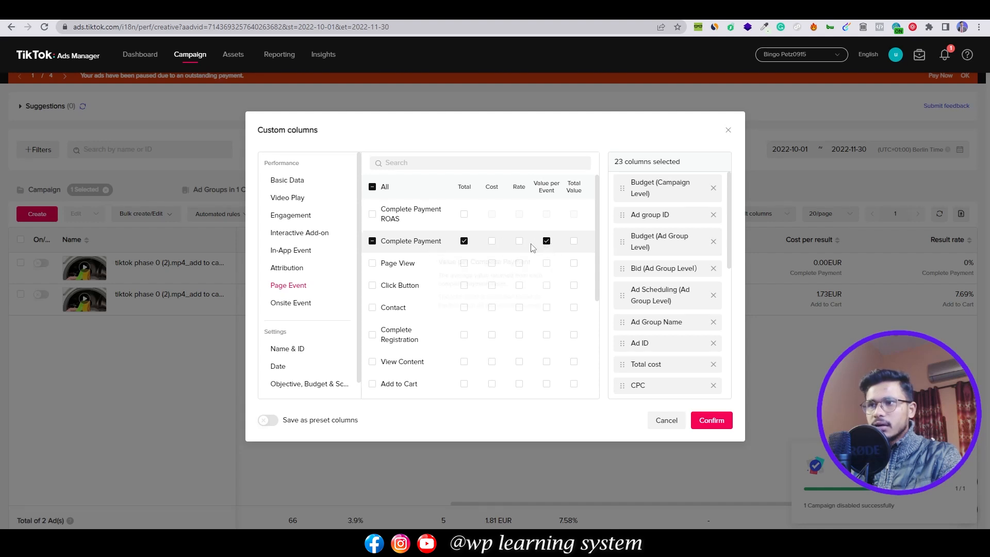
click(546, 240)
click(492, 241)
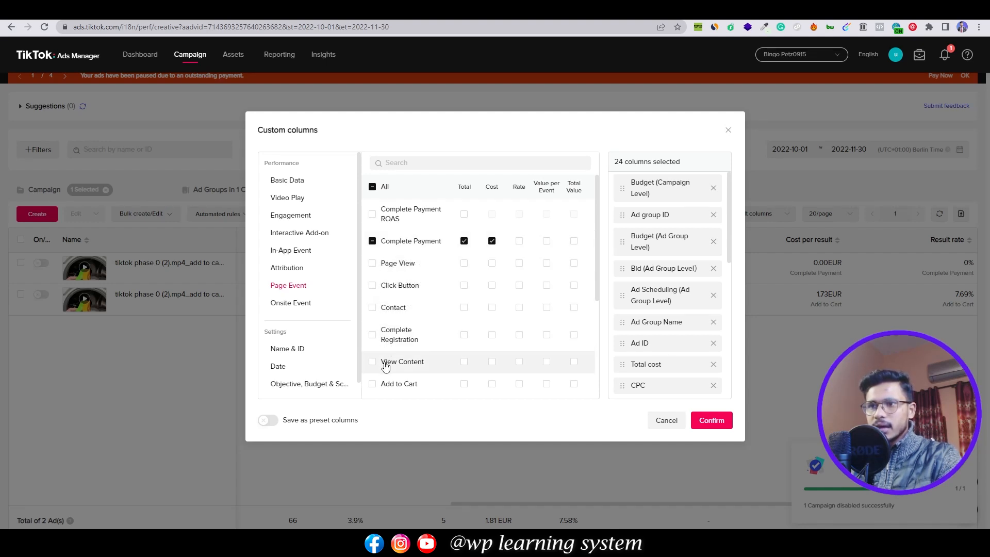
Add the Total and Cost columns for the Add to Cart, Place an Order and Initiate Checkout page events
scroll(441, 363, down, 1)
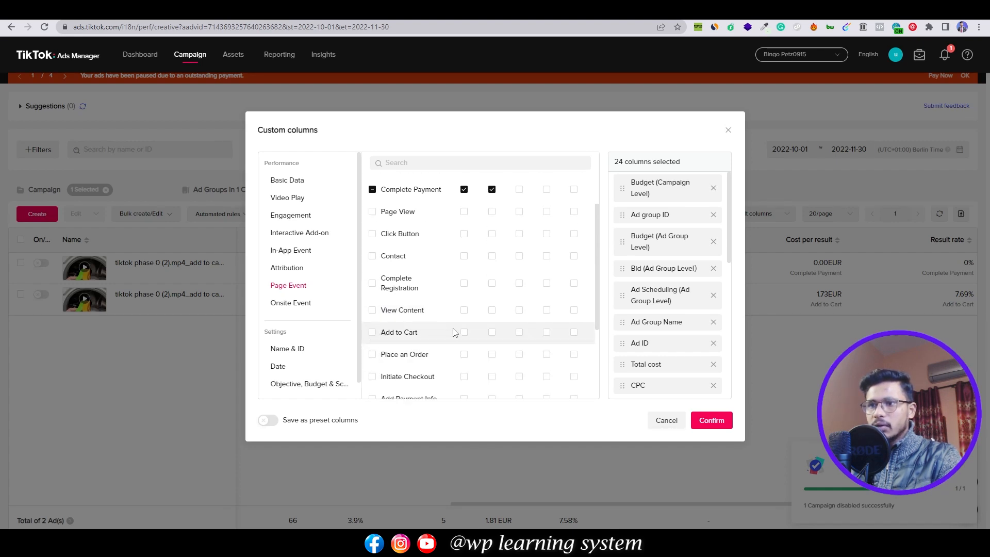
click(464, 332)
click(492, 332)
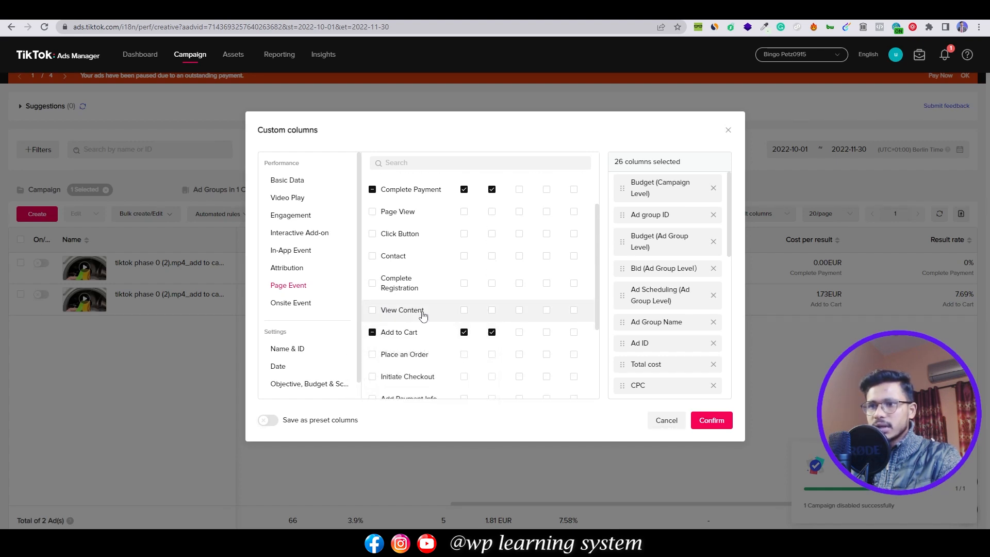
scroll(423, 314, down, 2)
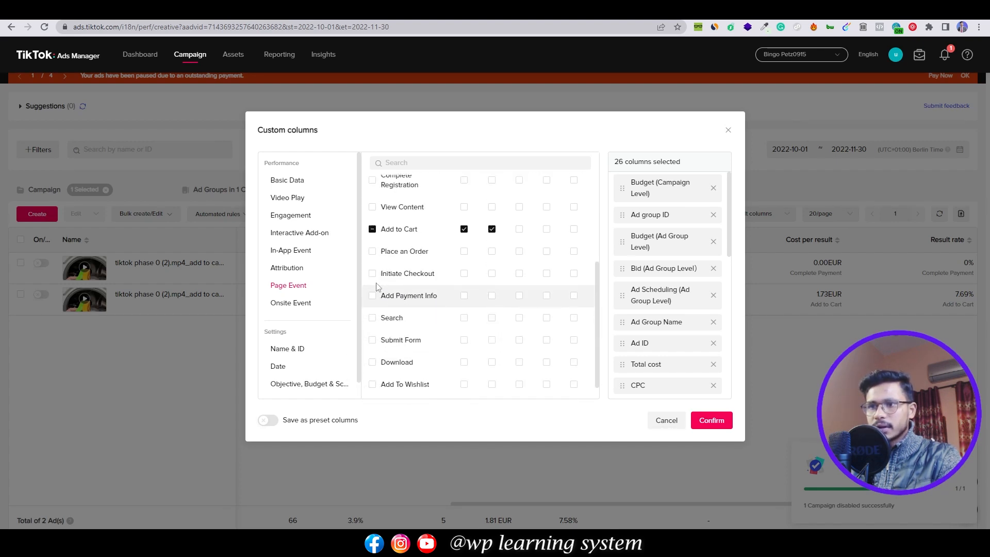
click(464, 251)
click(492, 251)
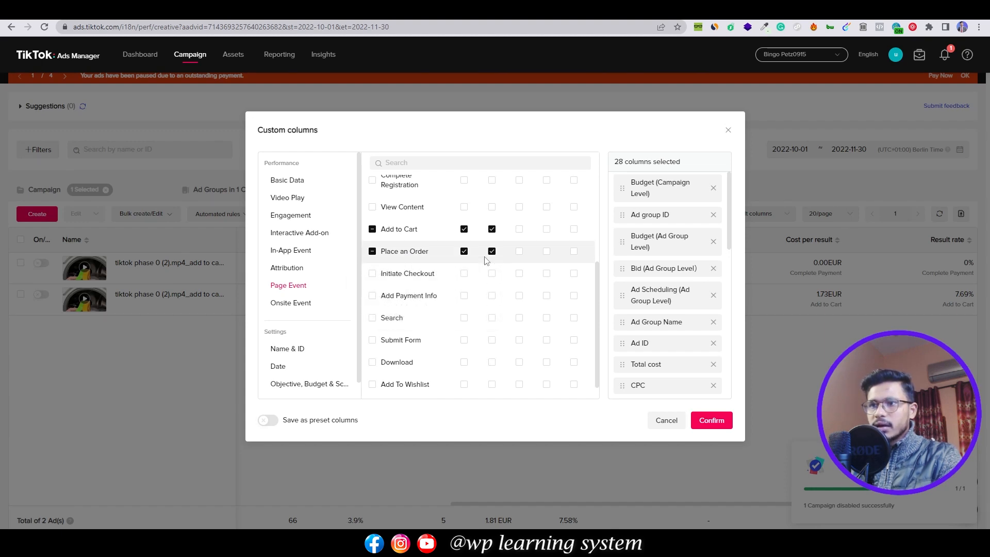
click(464, 273)
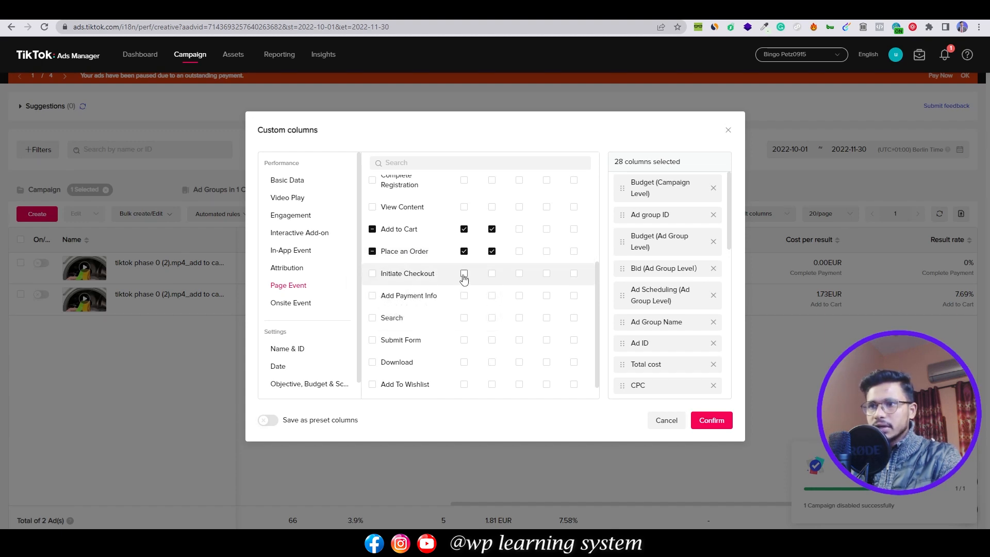
click(492, 273)
Add the Complete Payment ROAS total and apply the custom column selection to the ads table
scroll(474, 268, up, 3)
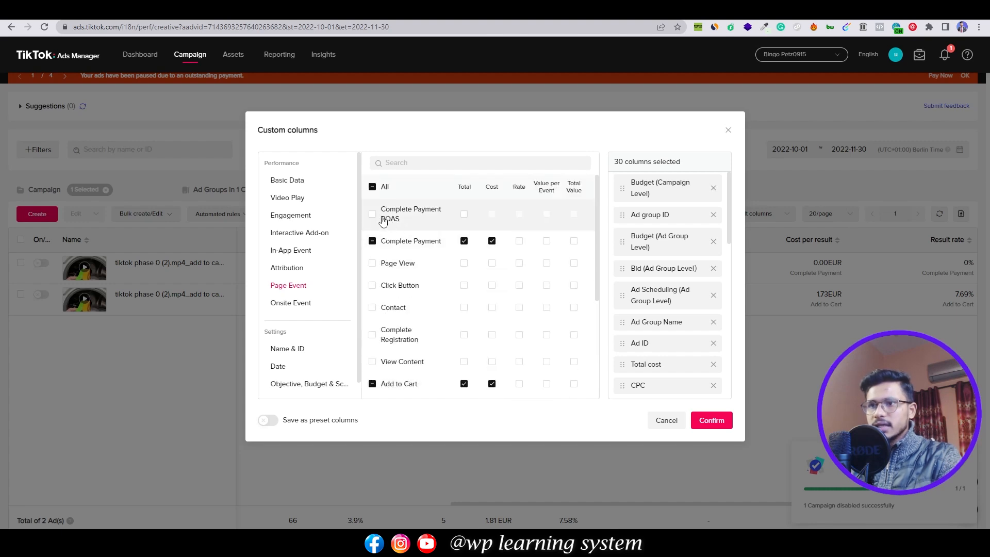
click(464, 213)
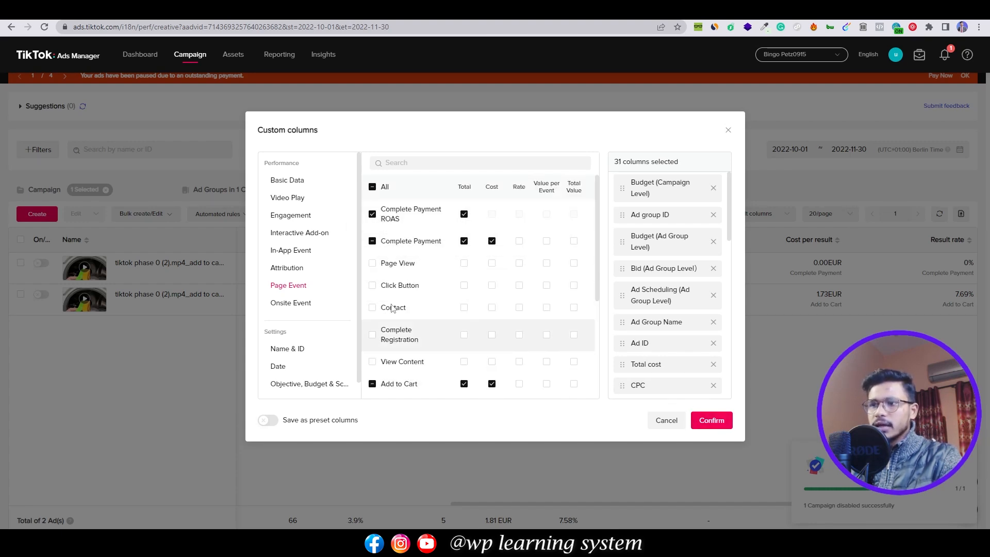
scroll(407, 287, down, 3)
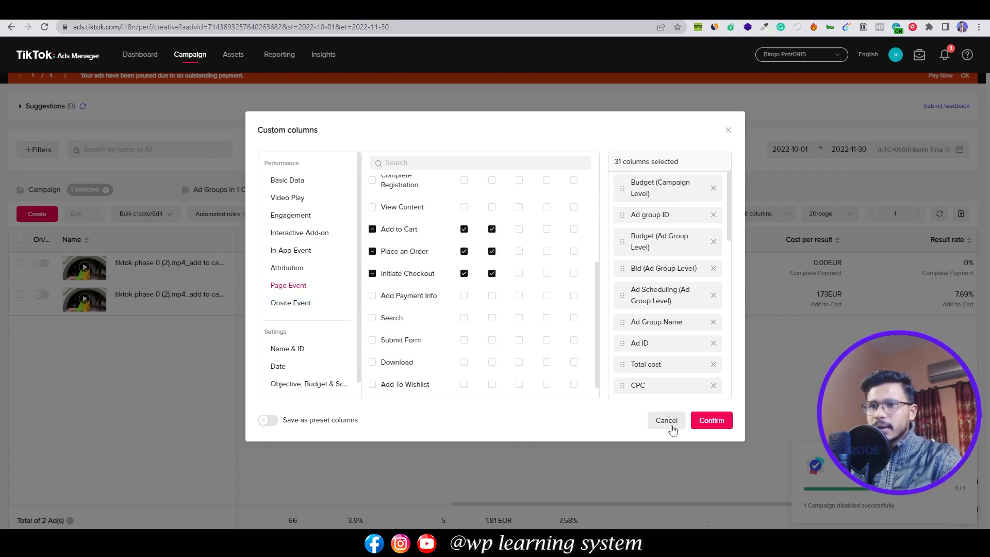
click(717, 421)
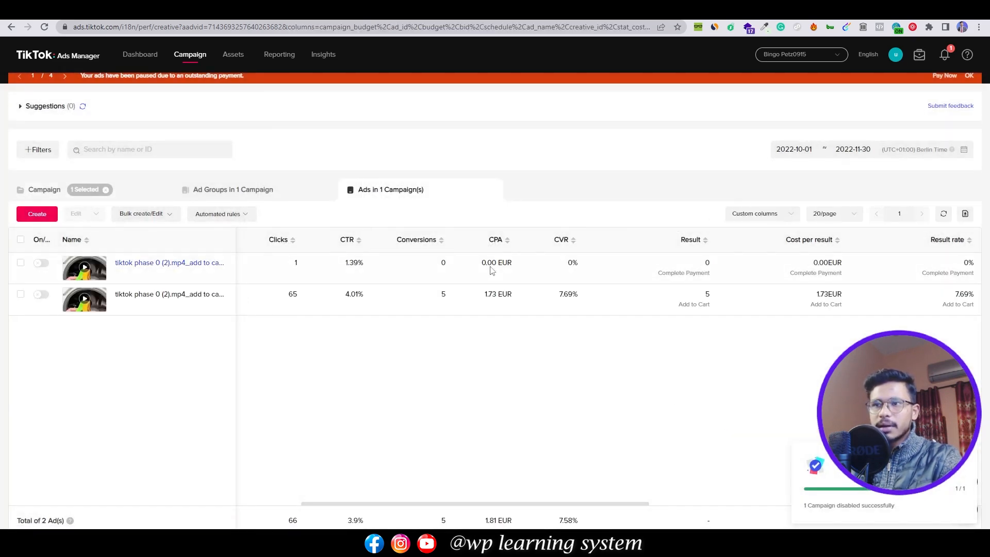
Examine the added video view and page event columns, and compare both ads' costs, impressions, clicks, CTR and conversions
drag(482, 503, 735, 475)
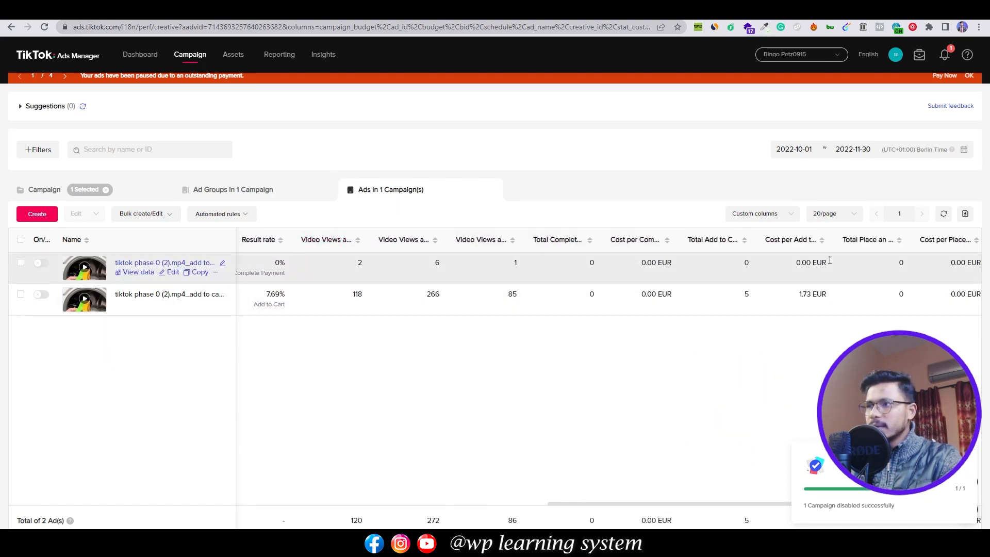
drag(720, 506, 393, 473)
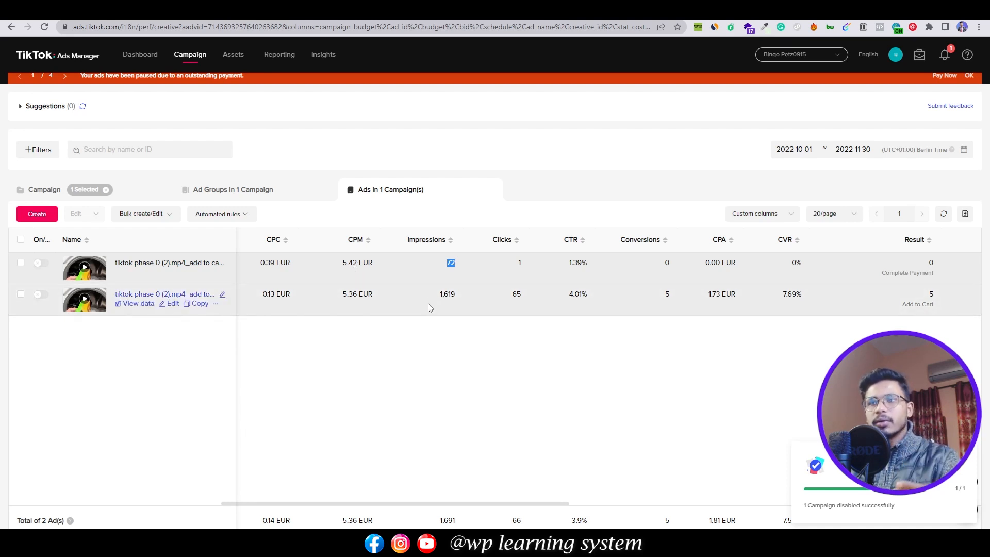
drag(437, 295, 464, 295)
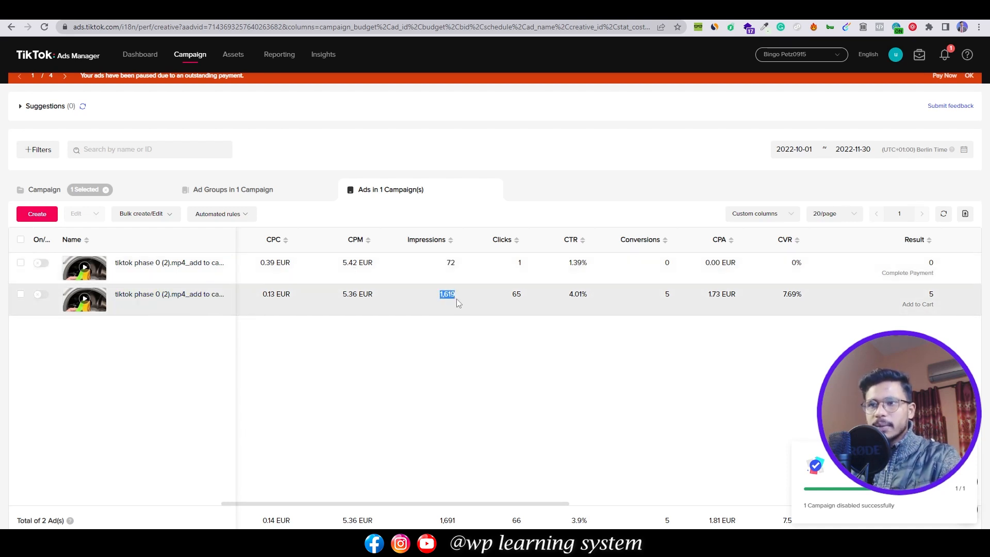
click(462, 327)
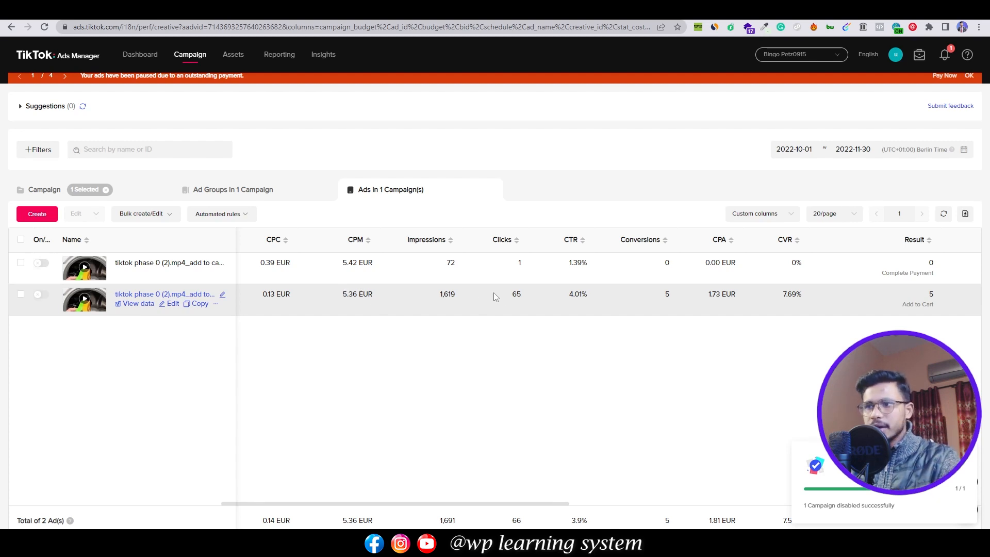
drag(524, 299, 511, 297)
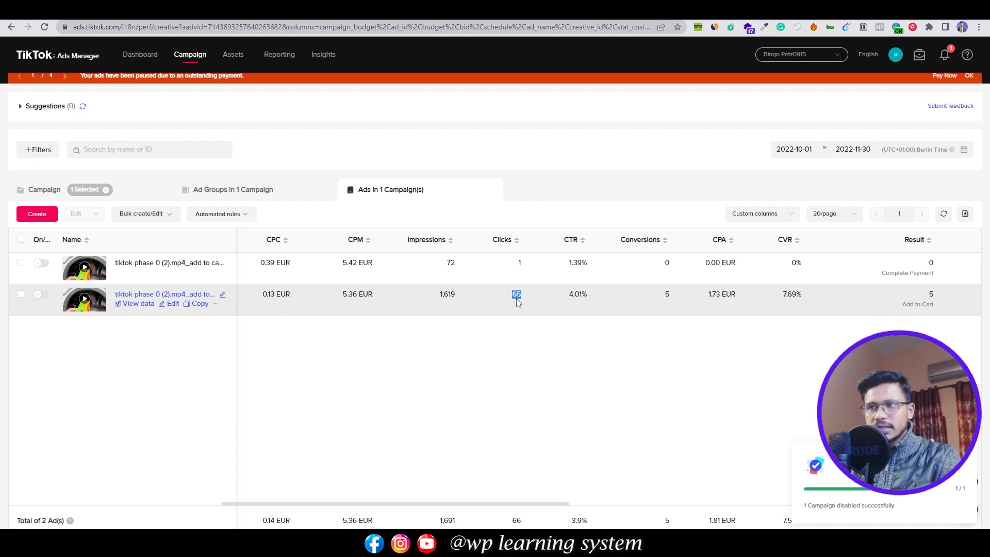
click(632, 303)
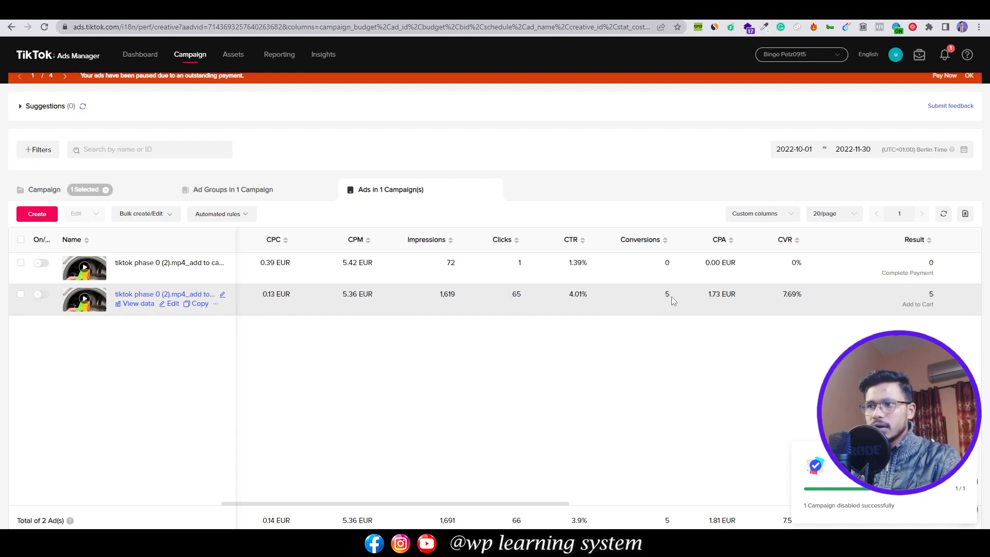
drag(672, 296, 665, 295)
drag(504, 501, 407, 509)
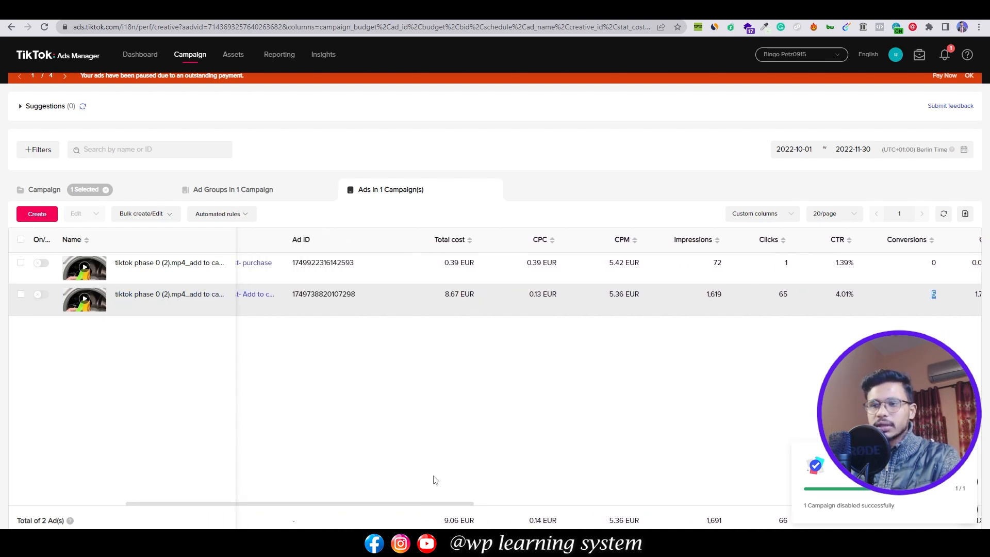
drag(449, 513, 528, 500)
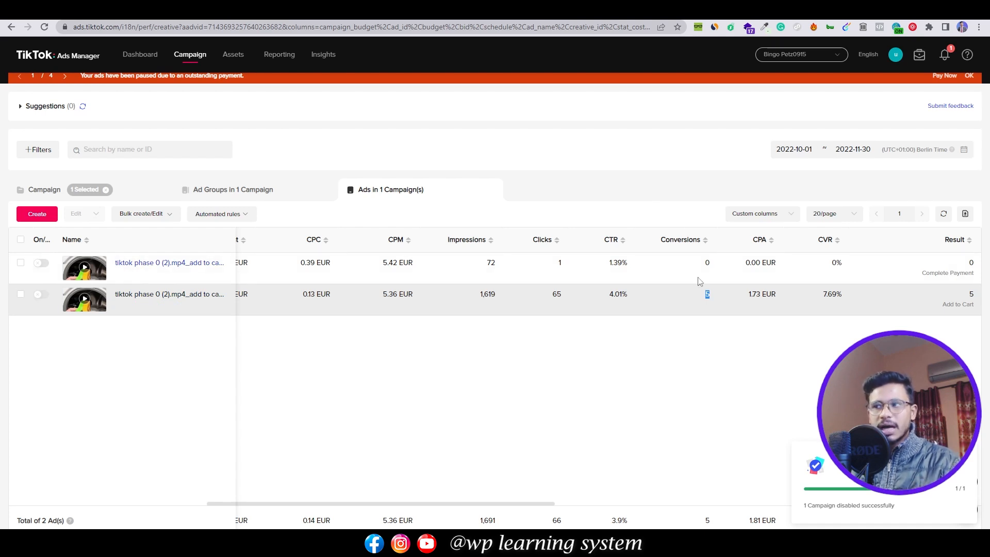
drag(548, 503, 514, 485)
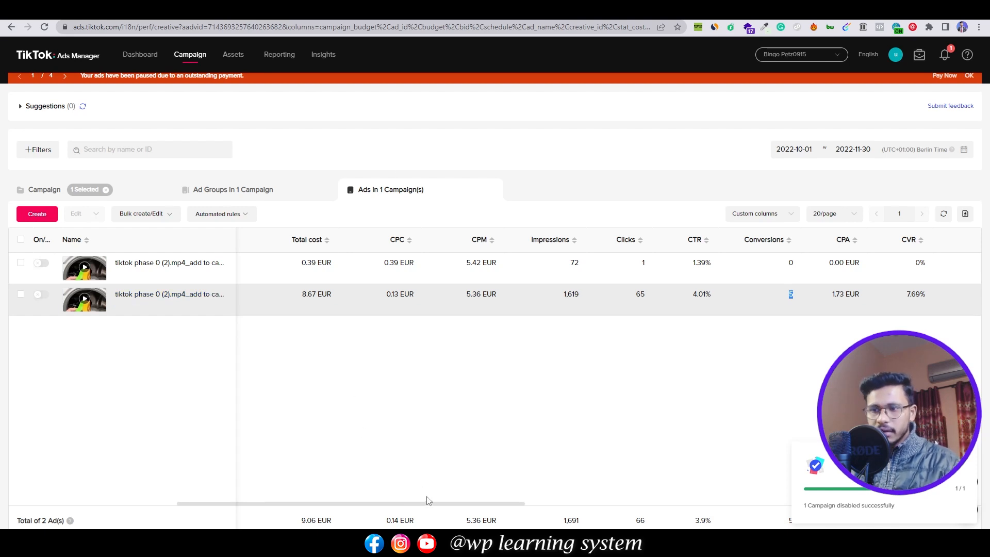
drag(438, 506, 527, 505)
Select the ad in the "ALL audience-Nointerest- Add to c..." ad group and return to the campaign list
scroll(481, 482, left, 5)
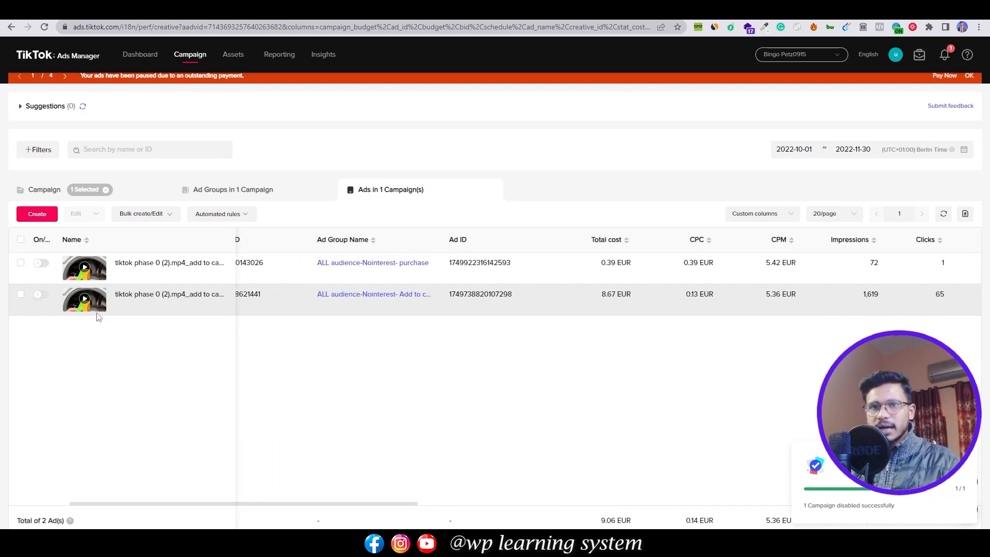
click(20, 295)
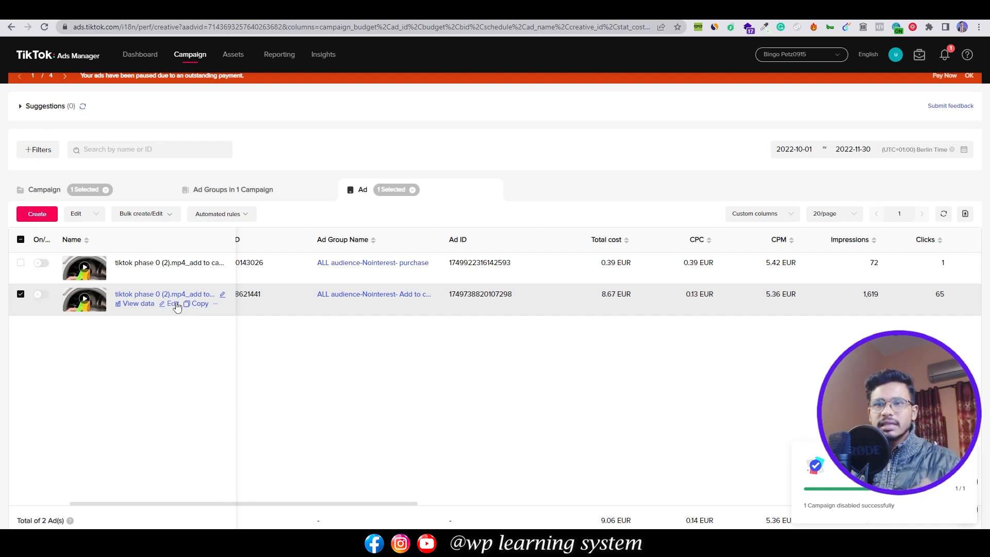
drag(289, 504, 190, 460)
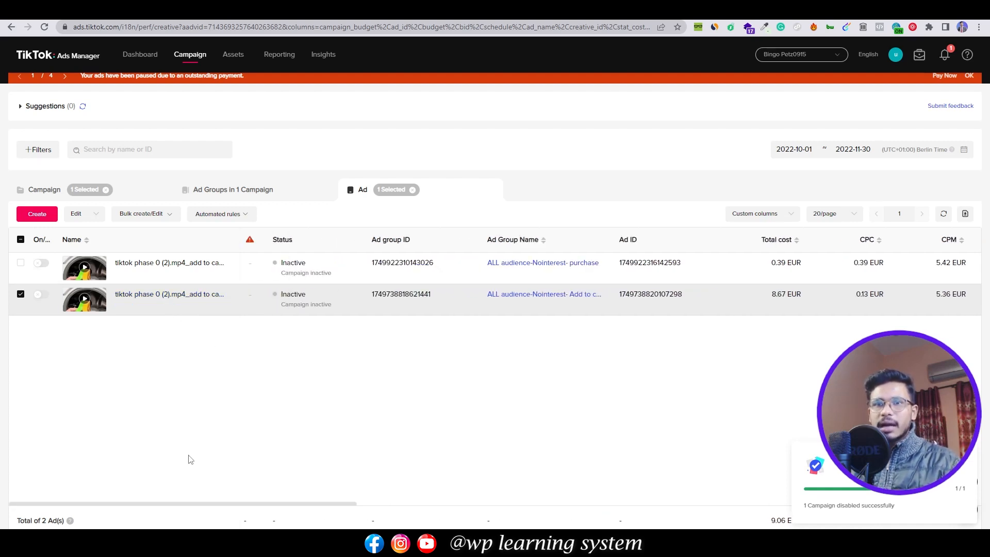
click(44, 190)
drag(39, 191, 49, 191)
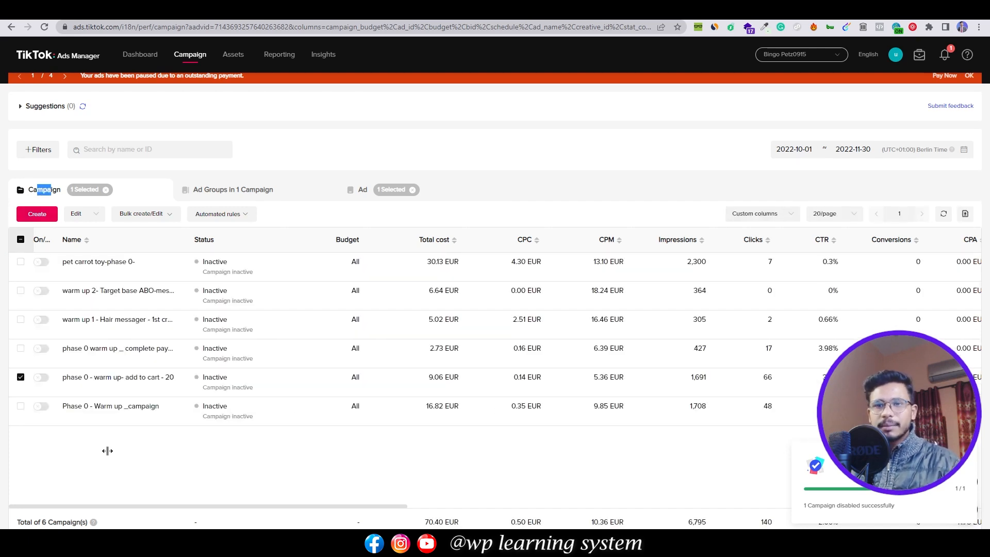
Open the ad groups of the "phase 0 - warm up- add to cart - 20" campaign
mouse_move(135, 388)
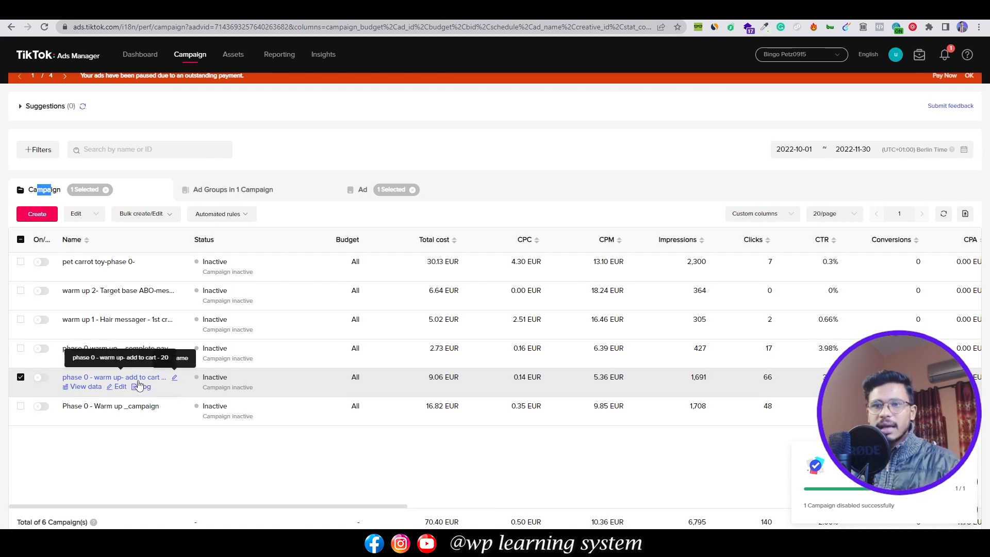
click(169, 375)
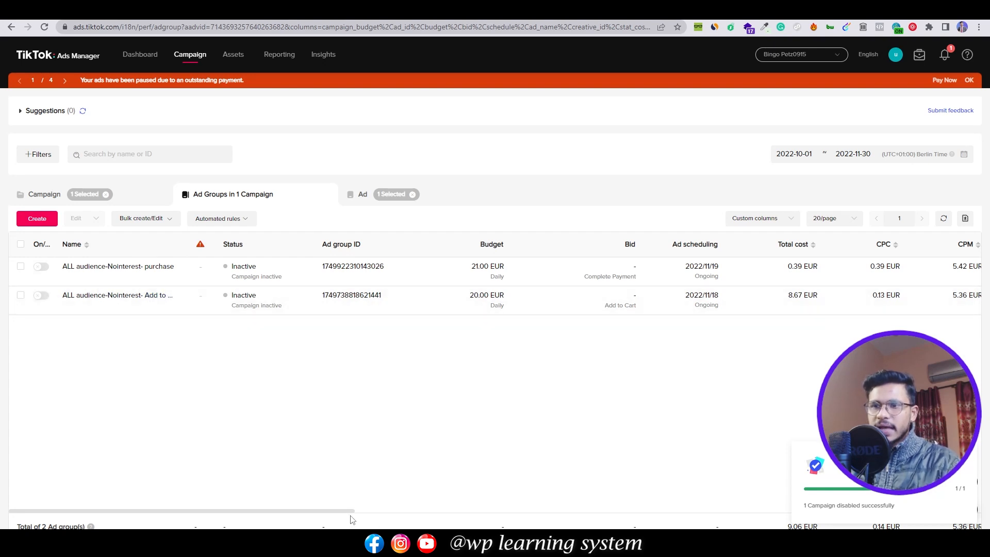
drag(351, 511, 236, 442)
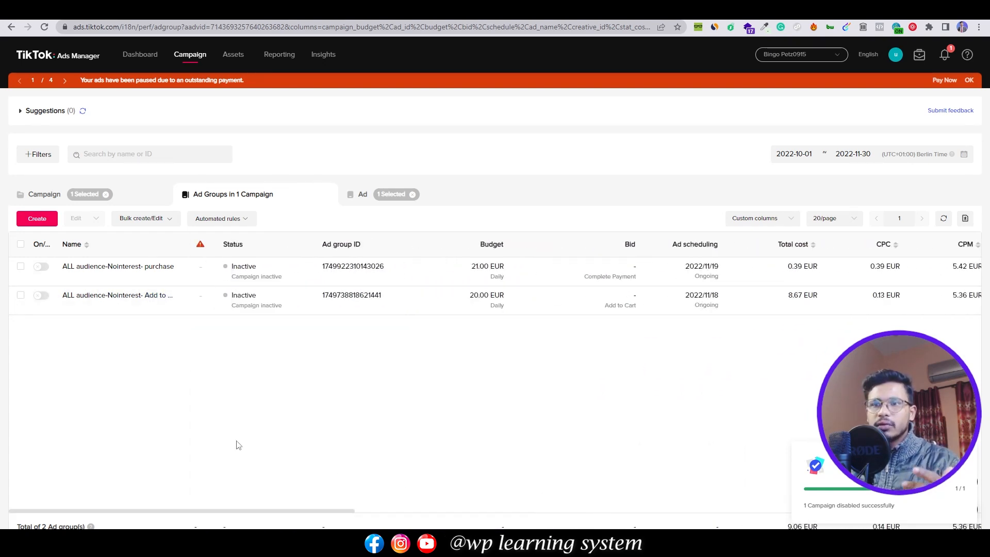
click(22, 296)
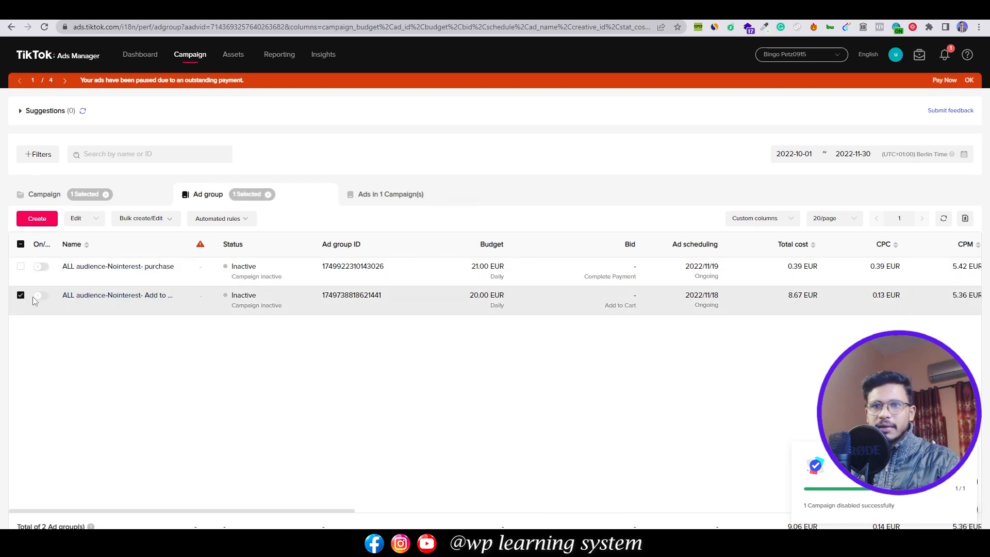
click(21, 296)
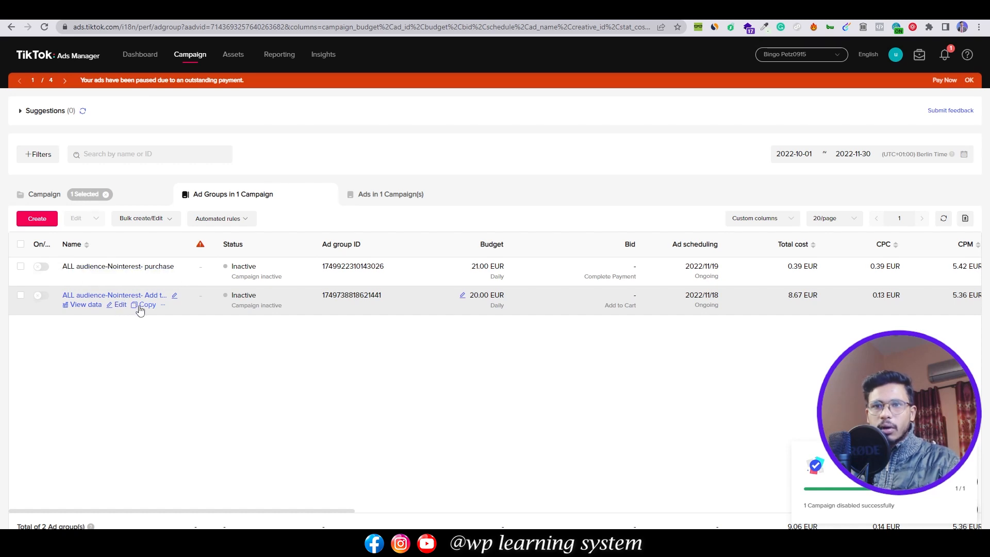
Start a copy of the "ALL audience-Nointerest- Add to cart" ad group with a new campaign as its destination
click(144, 305)
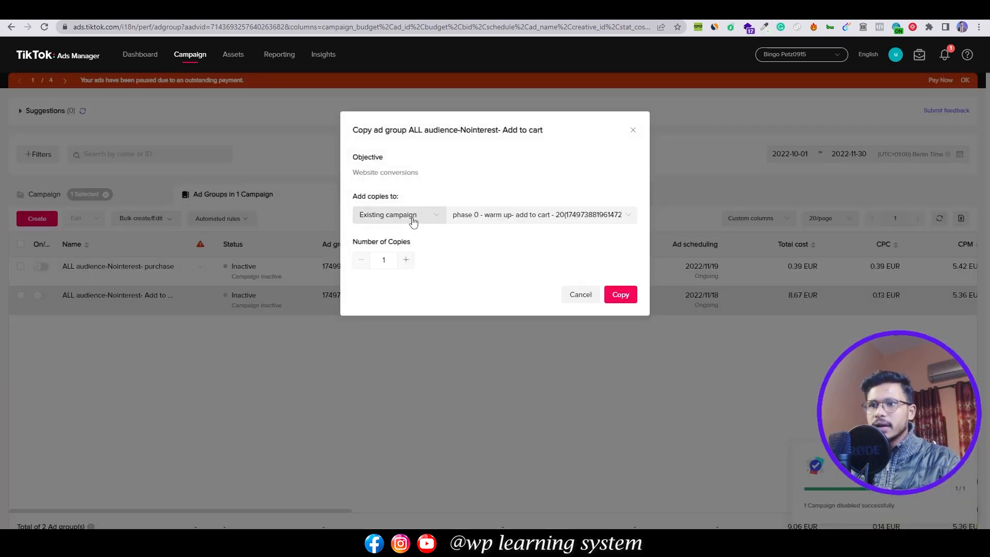
click(412, 219)
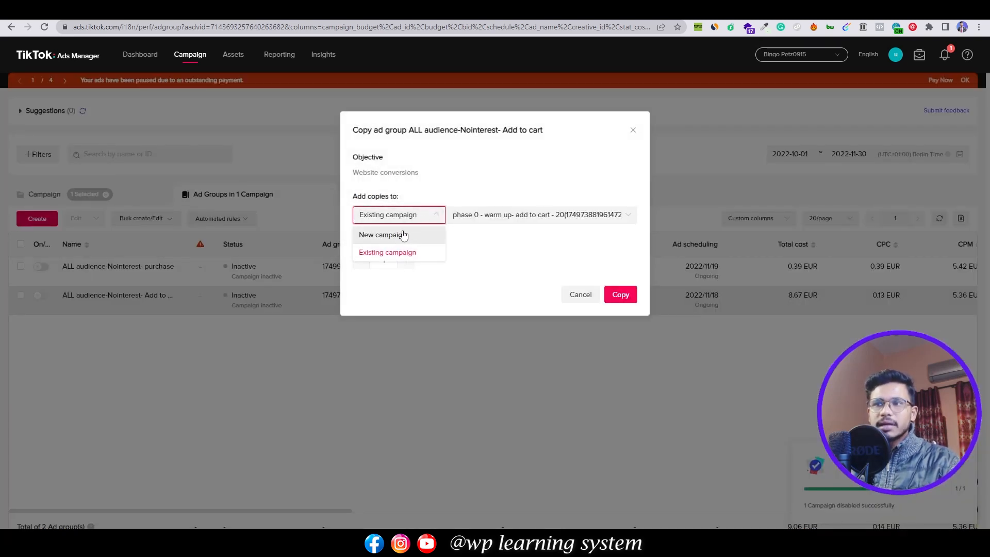
click(402, 235)
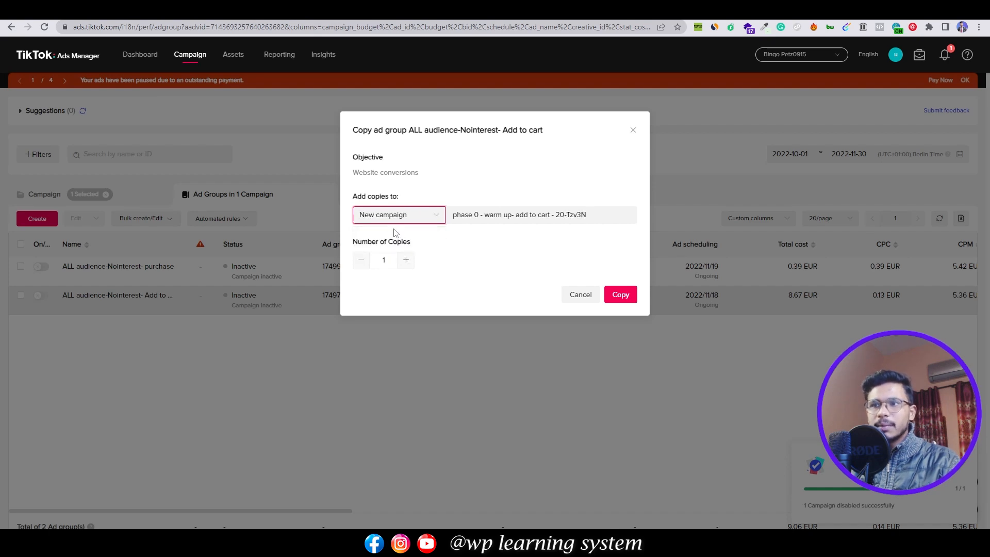
Name the new campaign "phase 1 - PURCHASE- 20-Tzv3N" and create the ad group copy
click(479, 216)
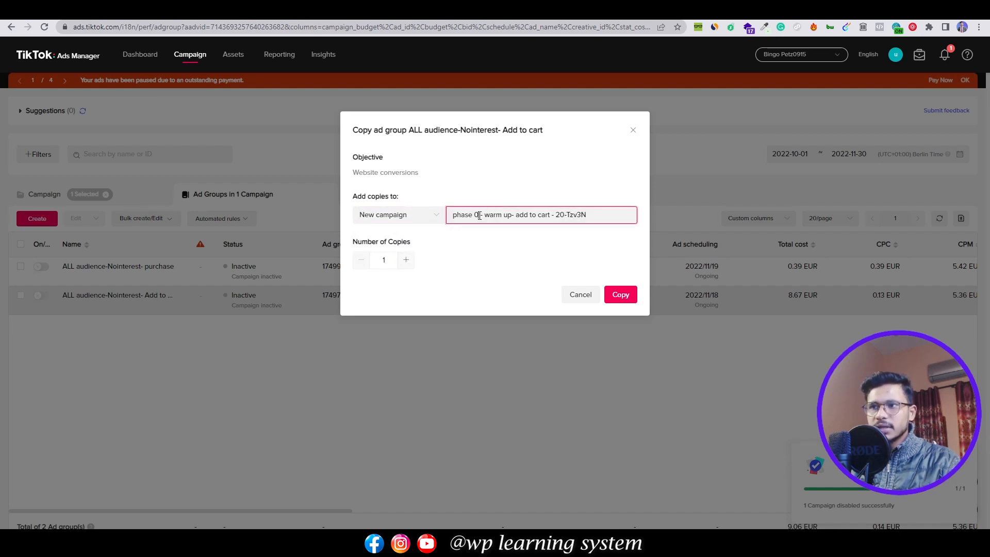
key(BackSpace)
text(1)
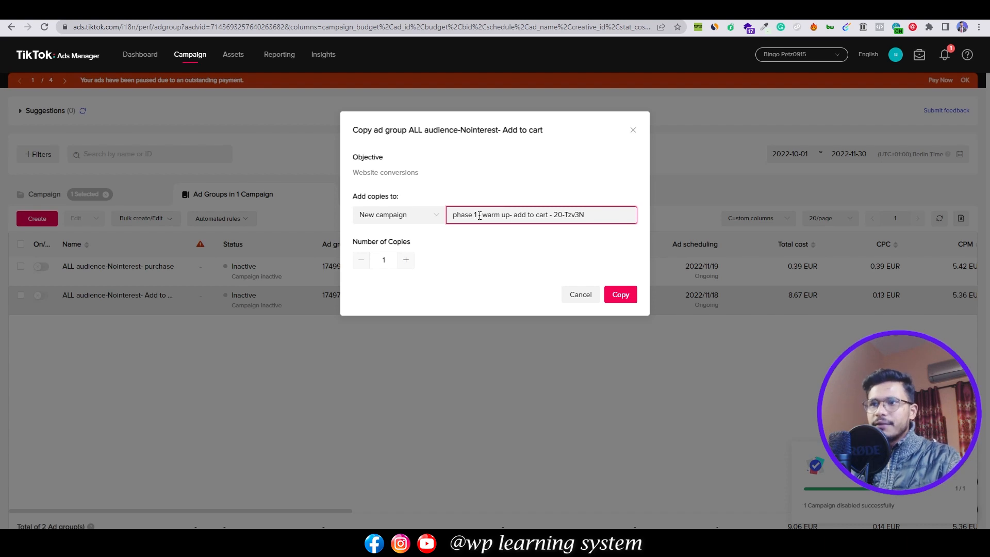
drag(510, 216, 481, 216)
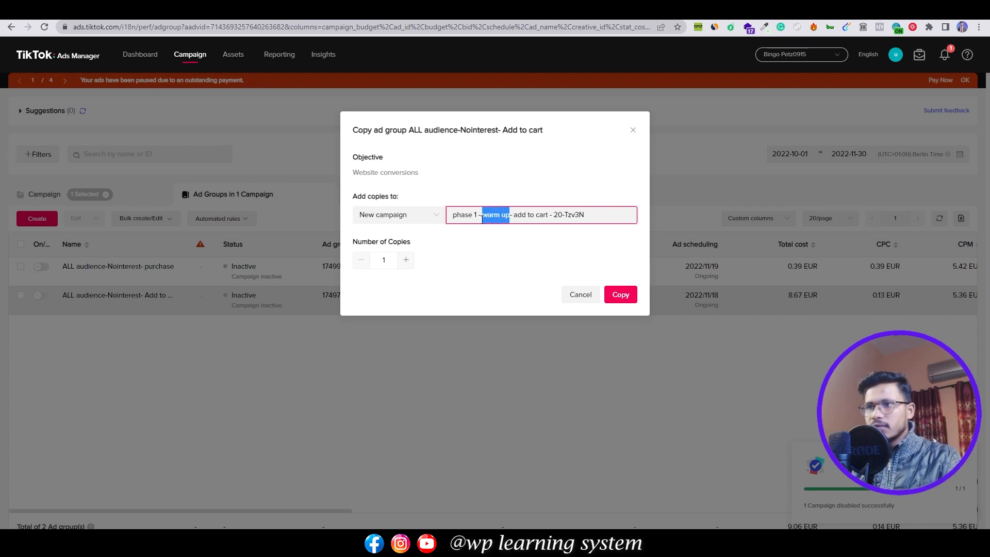
key(BackSpace)
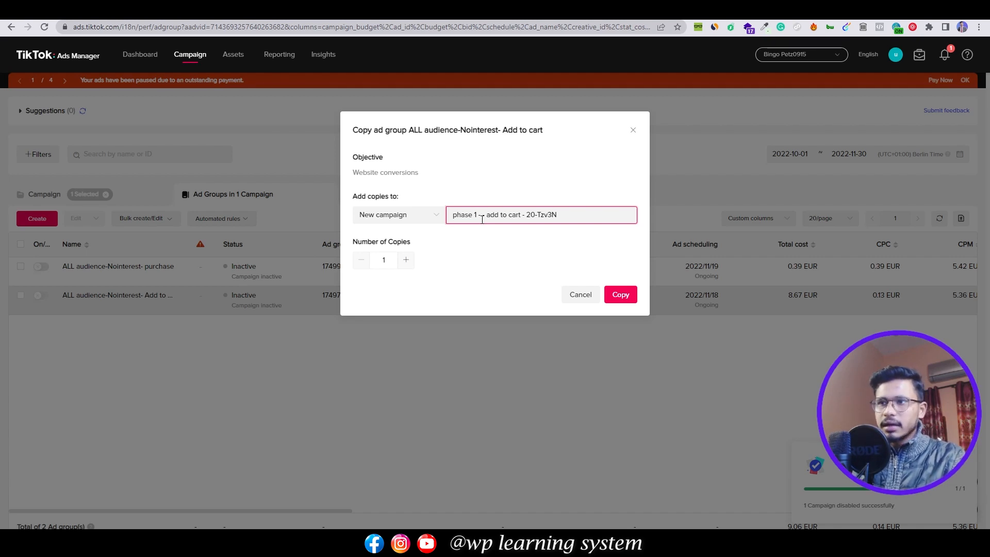
drag(522, 216, 488, 217)
key(BackSpace)
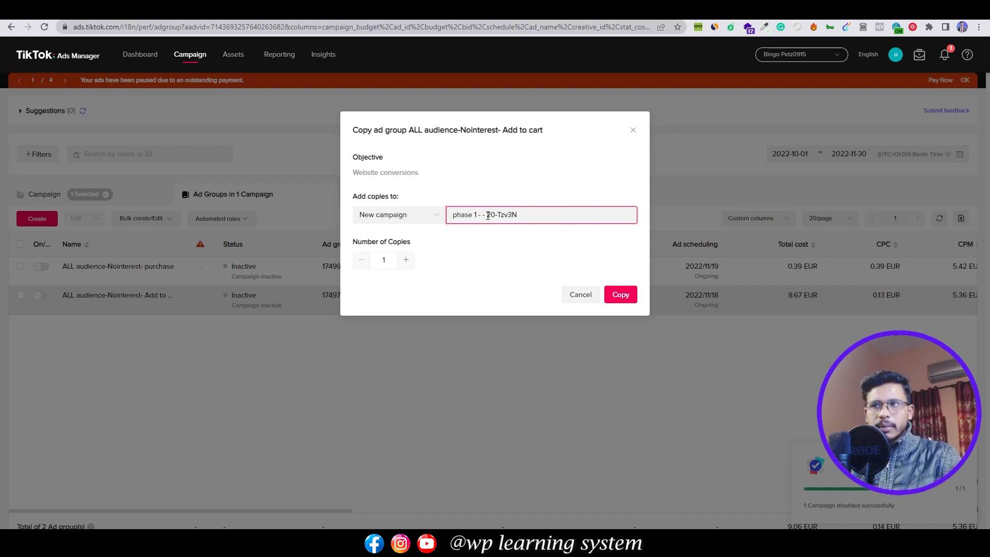
text(PUR-)
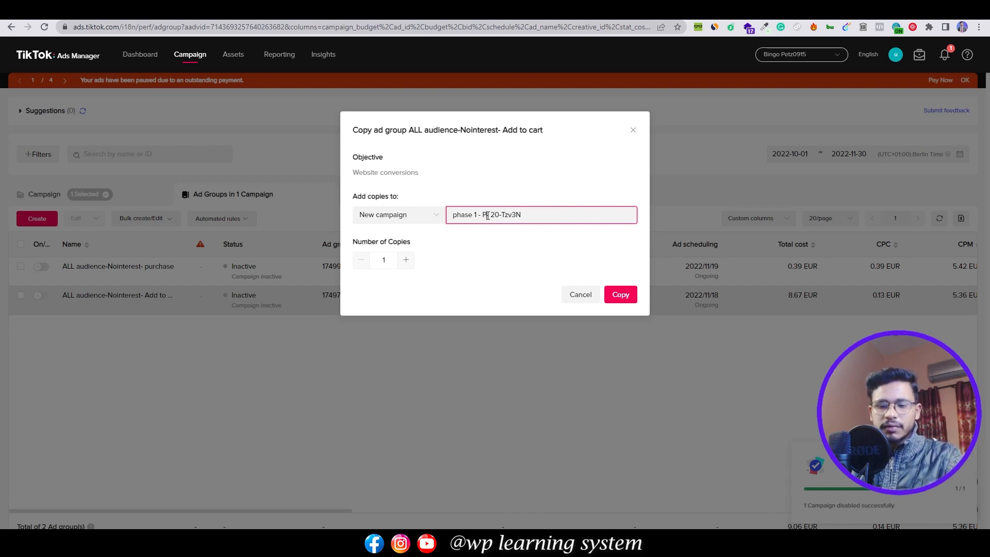
text(SCGA)
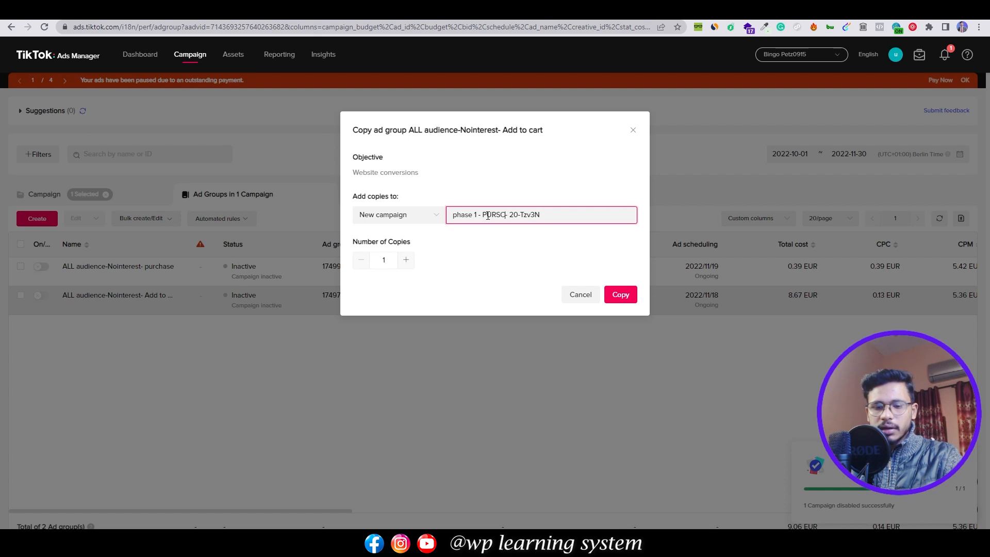
key(BackSpace)
key(BackSpace)
key(BackSpace)
key(BackSpace)
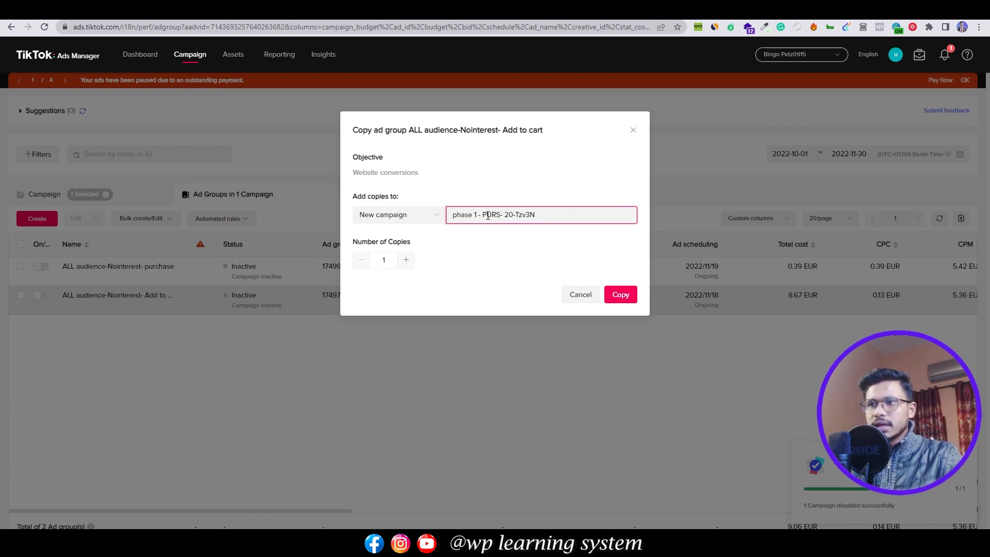
text(CHASE)
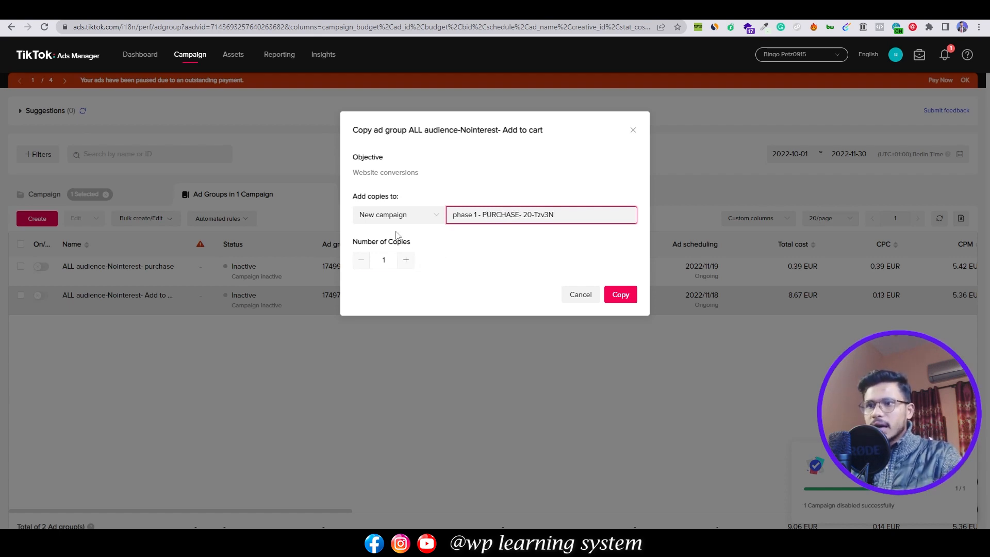
click(618, 294)
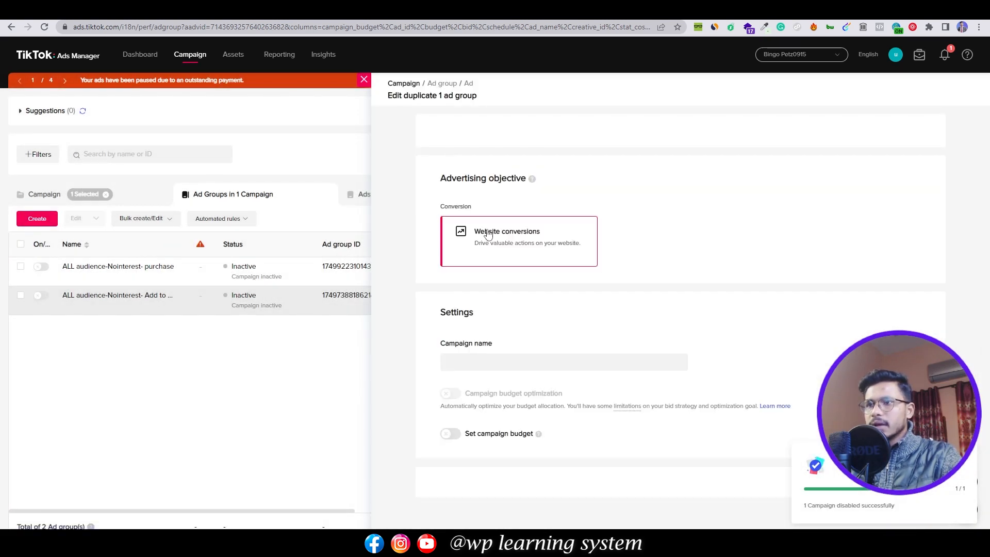
click(466, 367)
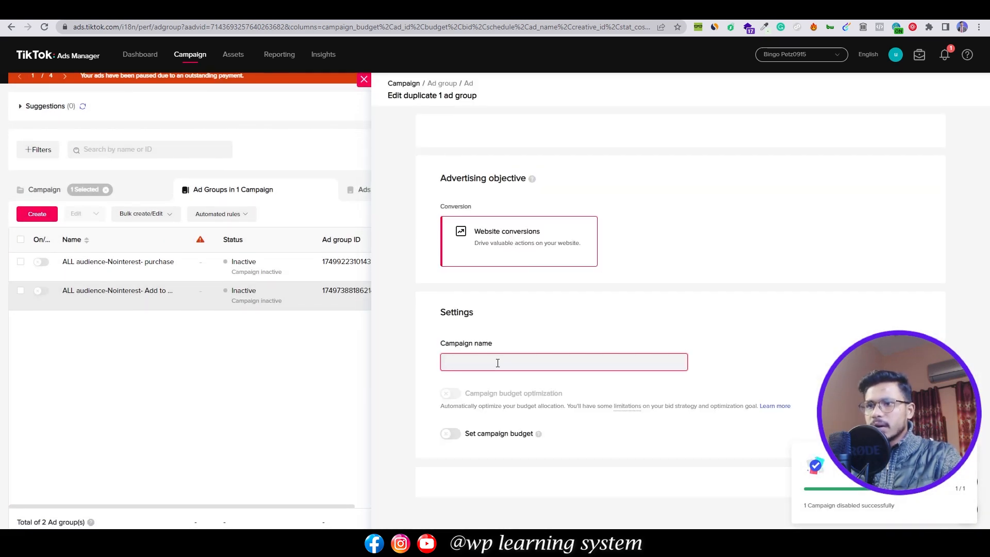
Rename the duplicated ad group as "PRODUCT NAME-FEMALE -NO INTEREST"
drag(567, 155, 442, 154)
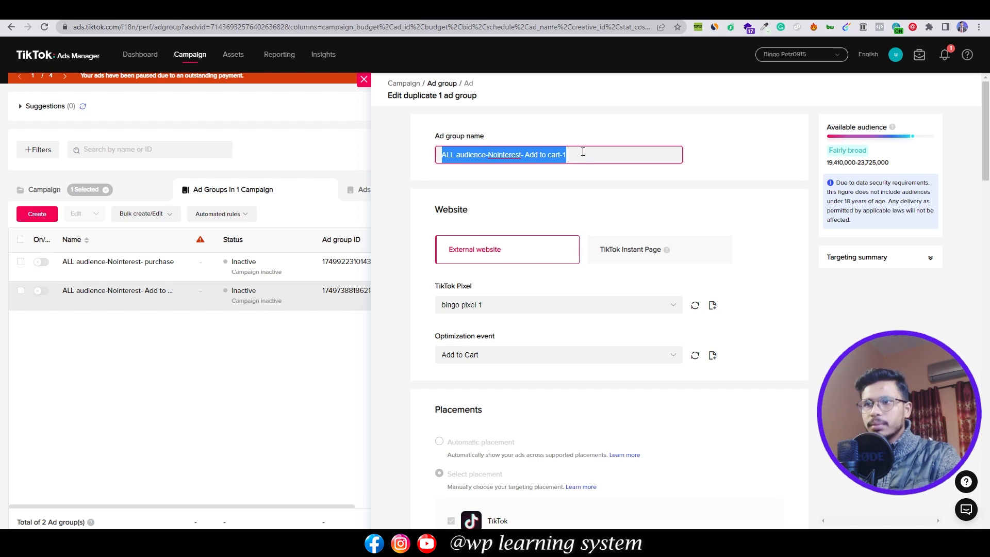
text(PRO)
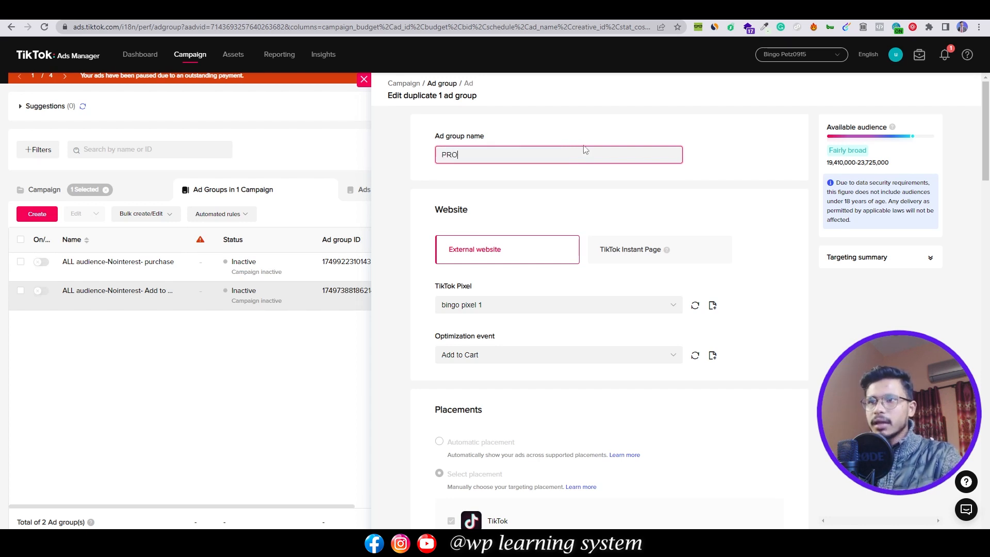
text(DU)
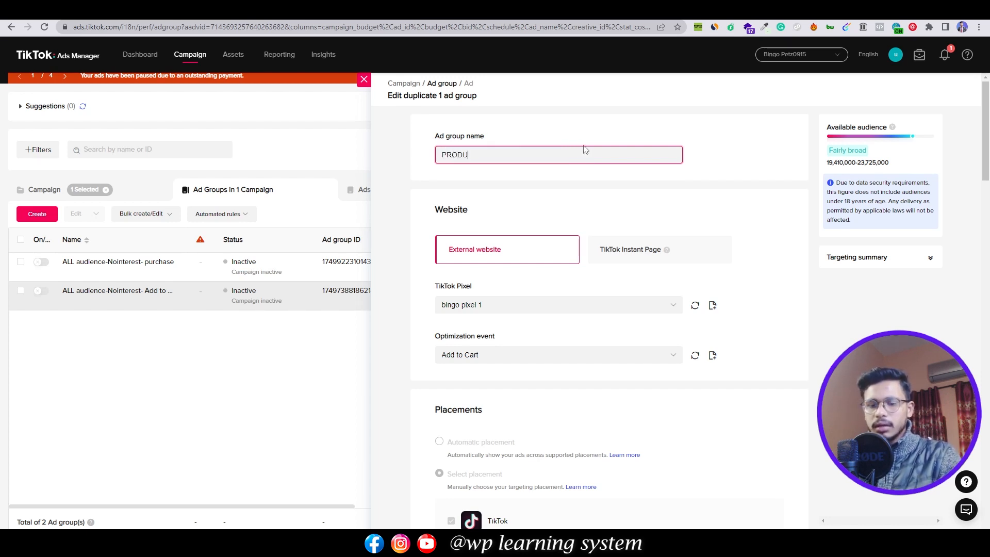
text(CT NAME-)
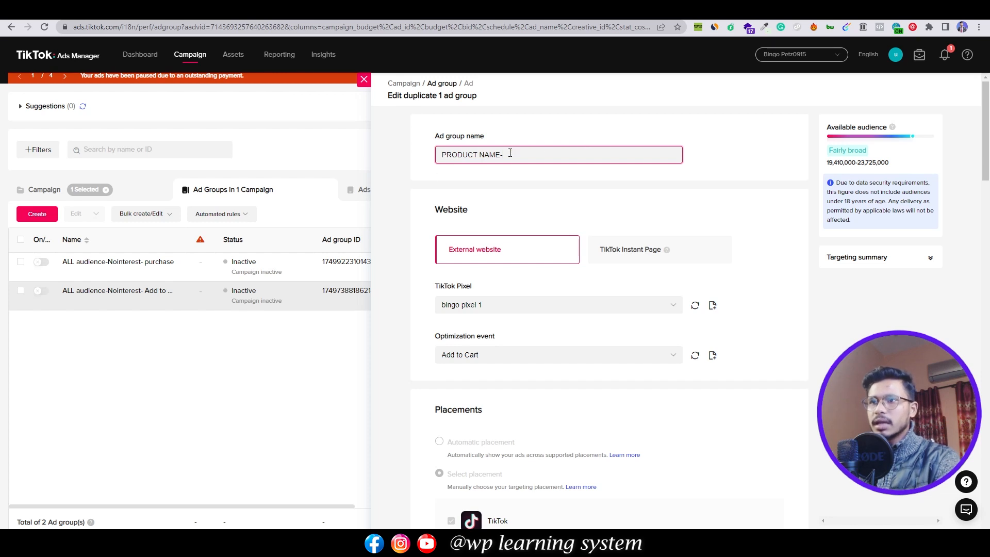
text(F)
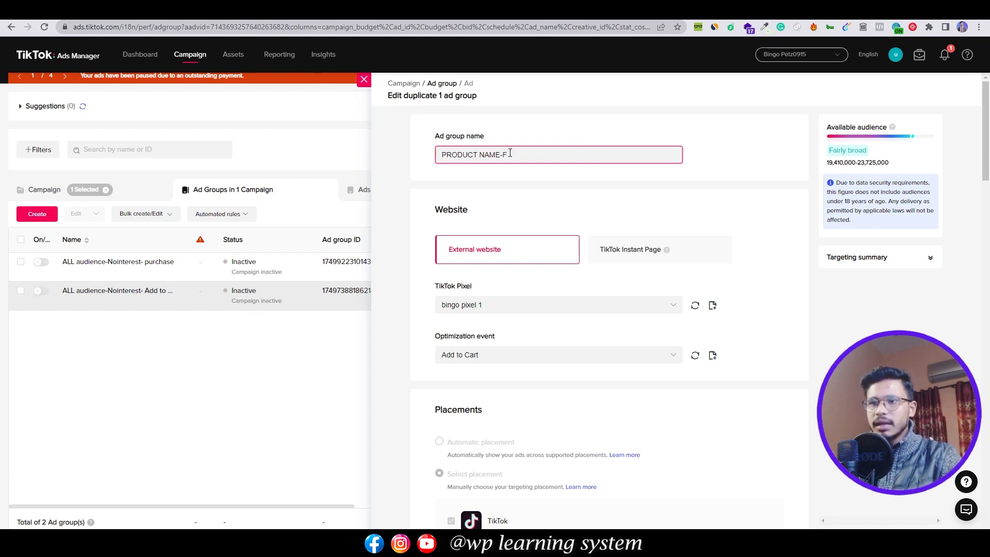
text(EMALE -)
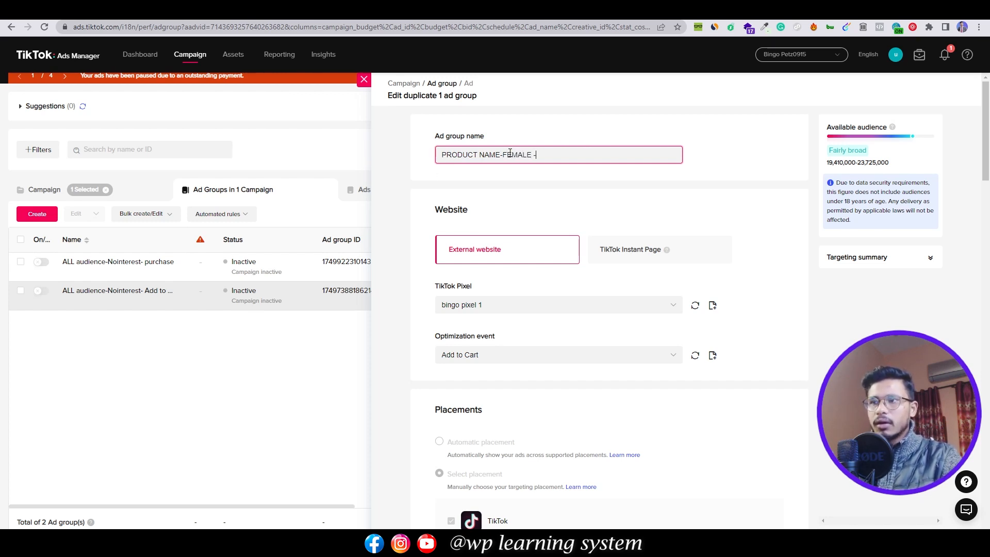
text( N)
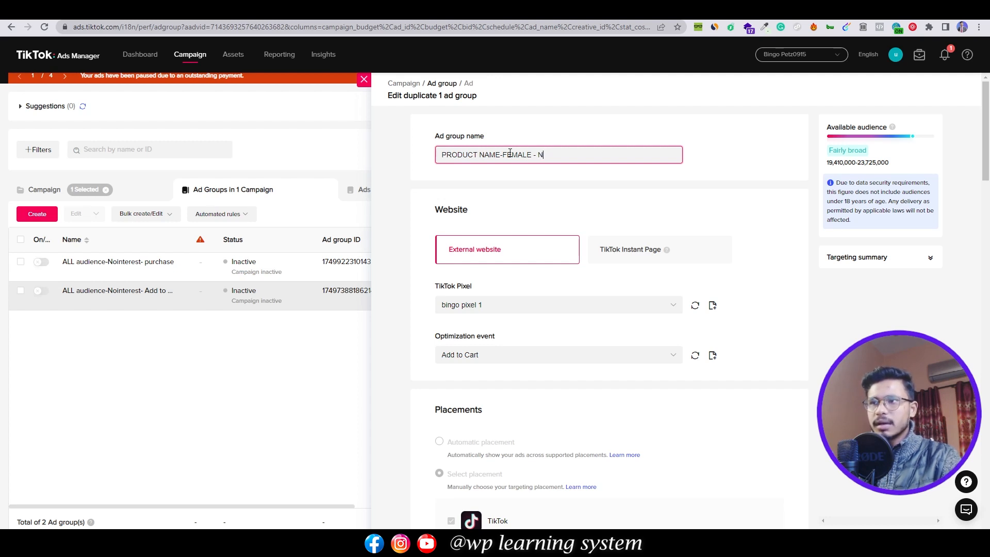
key(BackSpace)
key(BackSpace)
text(NO INTEREST)
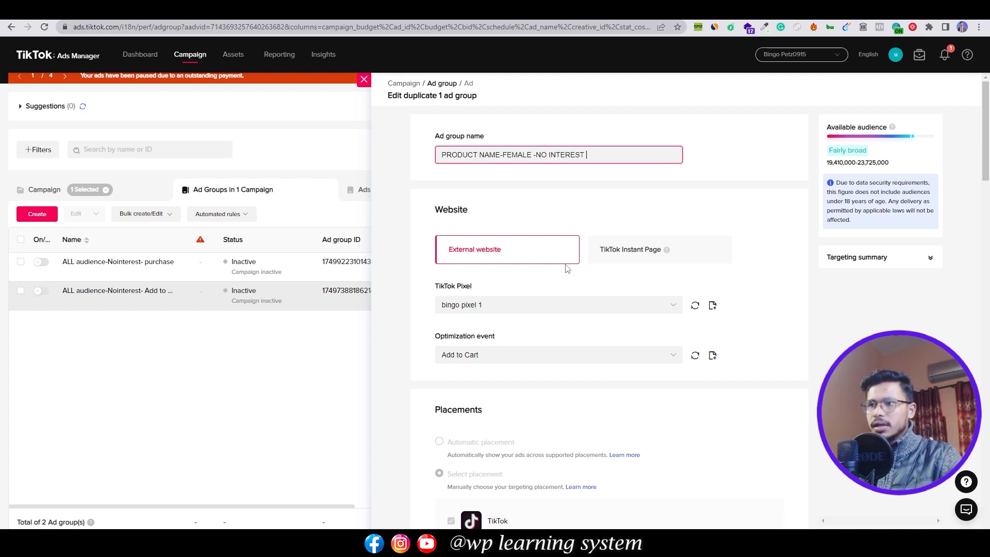
Set the duplicated ad group's optimization event to Complete Payment
scroll(542, 252, down, 3)
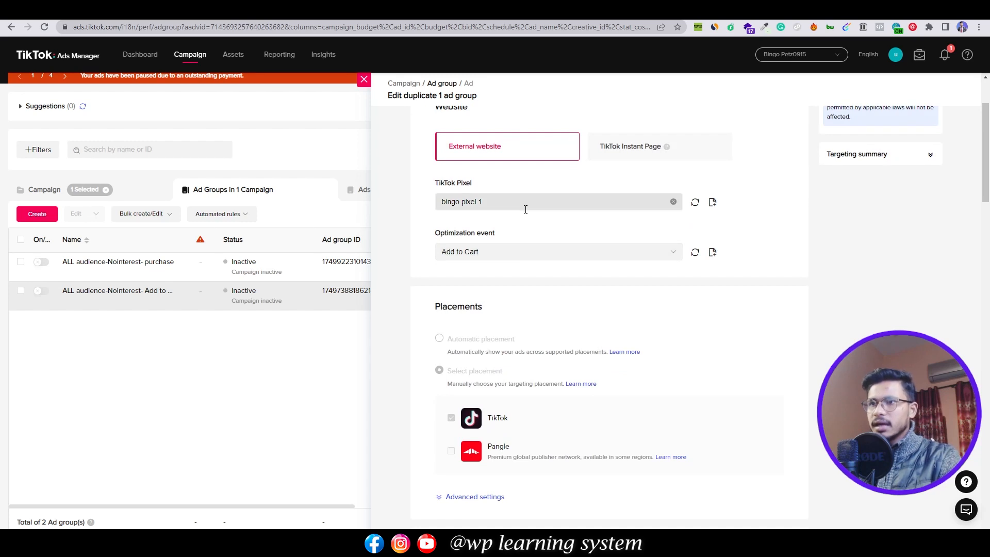
click(501, 204)
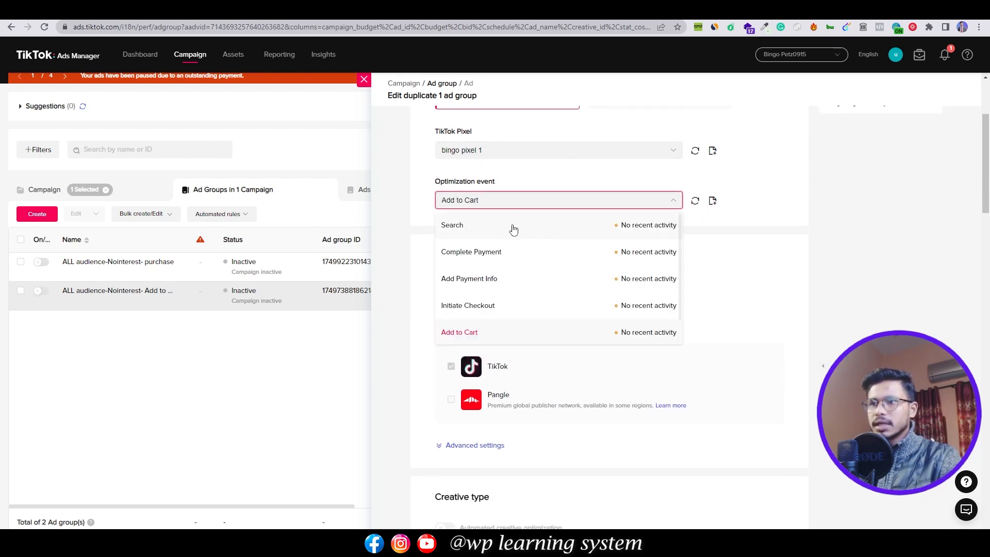
click(512, 256)
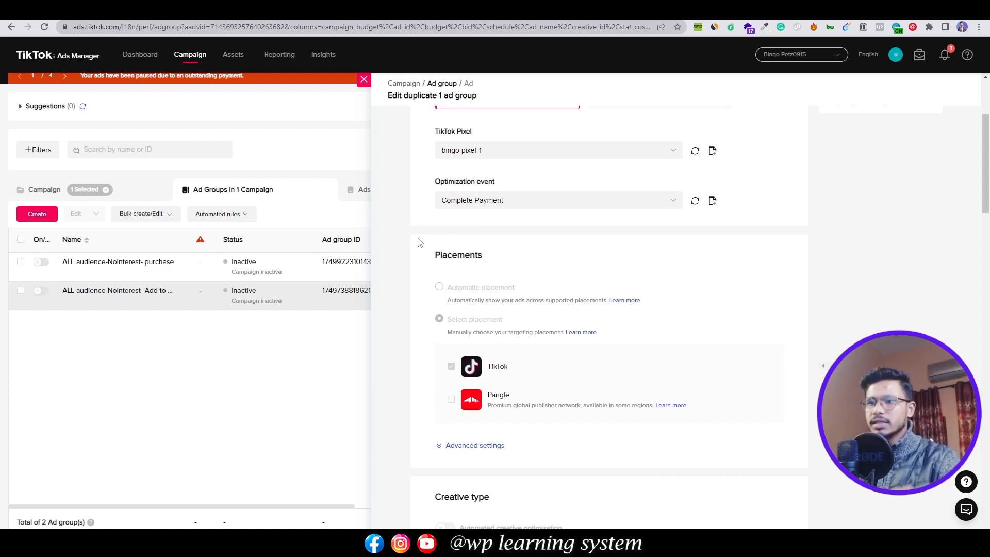
Restrict the ad group's demographic targeting to the Female gender
scroll(420, 243, down, 7)
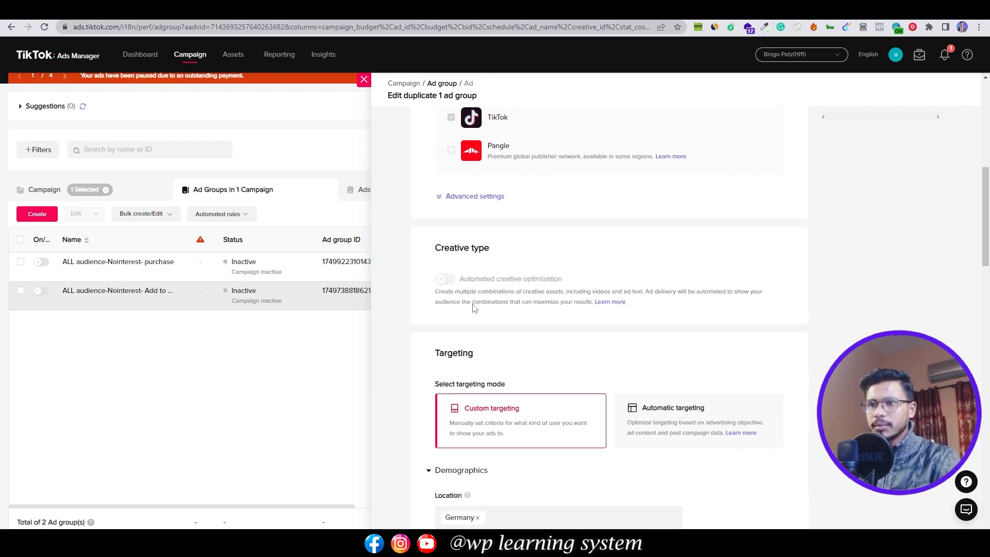
scroll(495, 293, down, 3)
scroll(507, 265, down, 3)
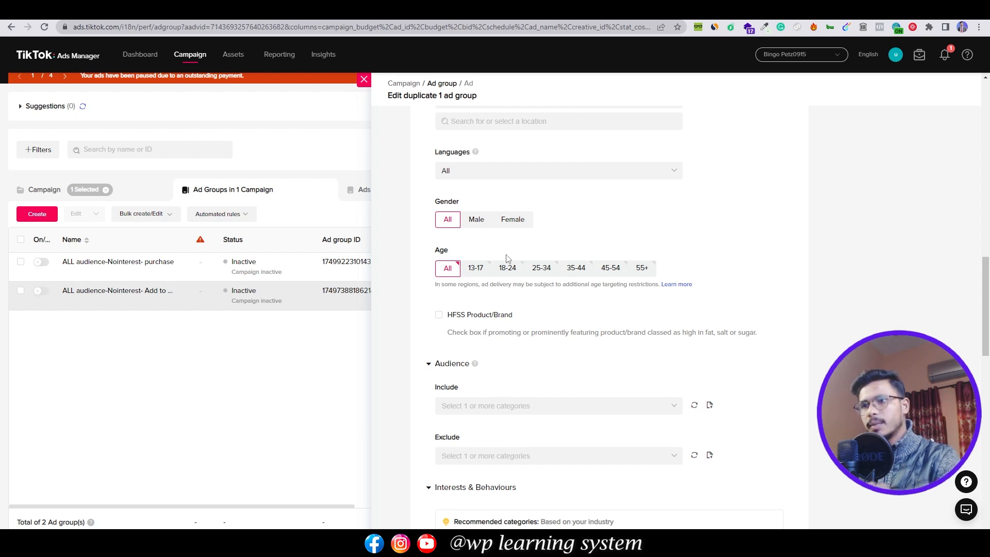
click(517, 221)
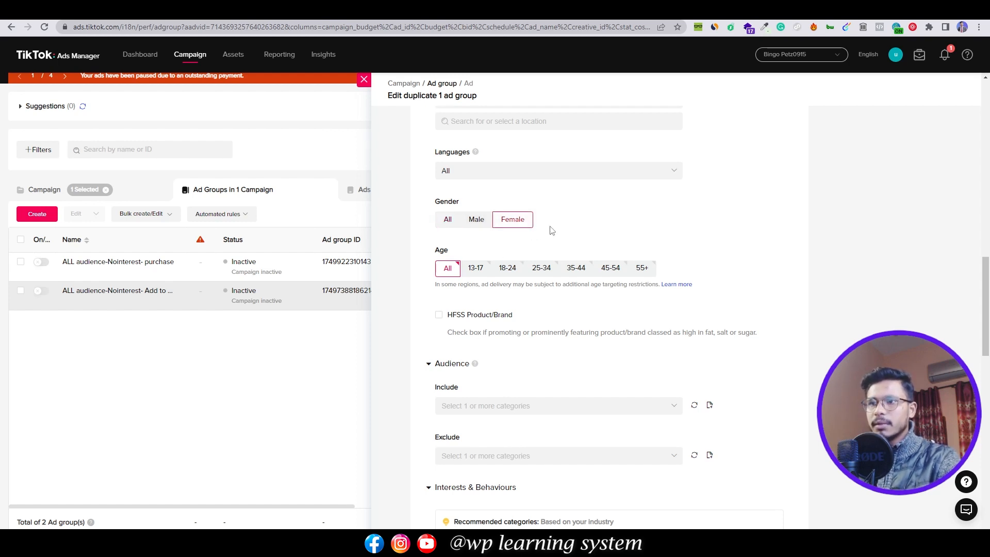
Insert a space before FEMALE in the ad group name, making it "PRODUCT NAME- FEMALE -NO INTEREST"
scroll(507, 264, up, 2)
scroll(506, 263, up, 10)
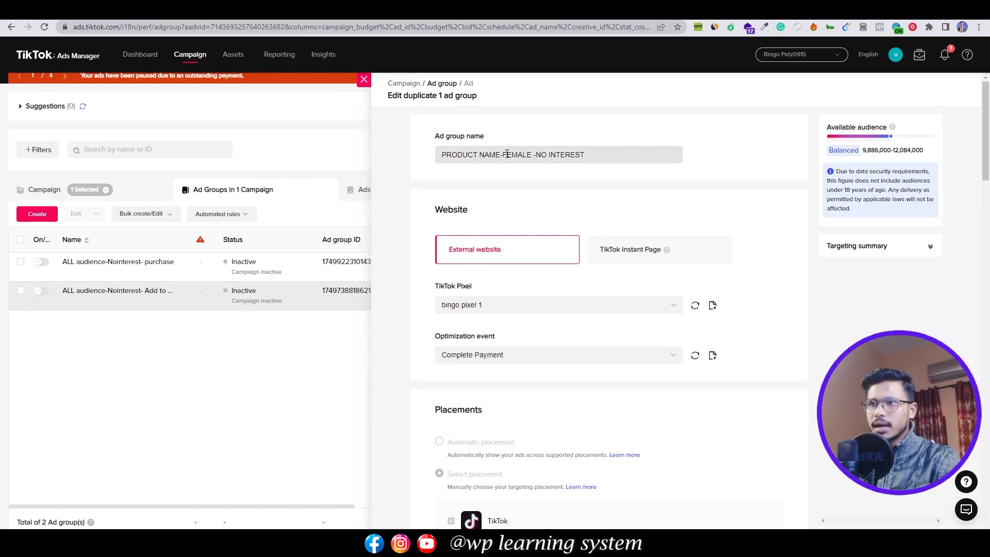
click(504, 156)
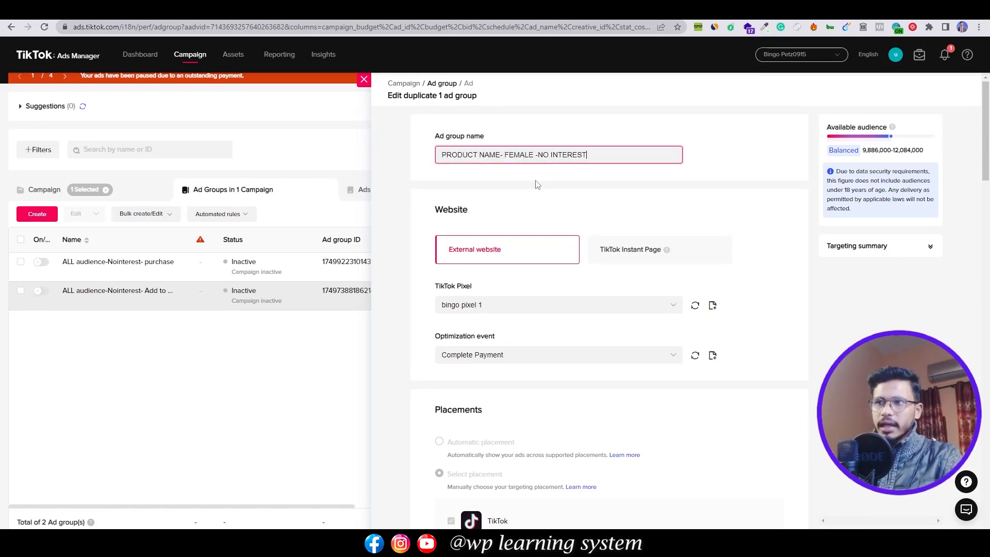
Limit the age targeting to 18-24, 25-34, 35-44, 45-54 and 55+, and append "-18+" to the ad group name
scroll(495, 247, down, 15)
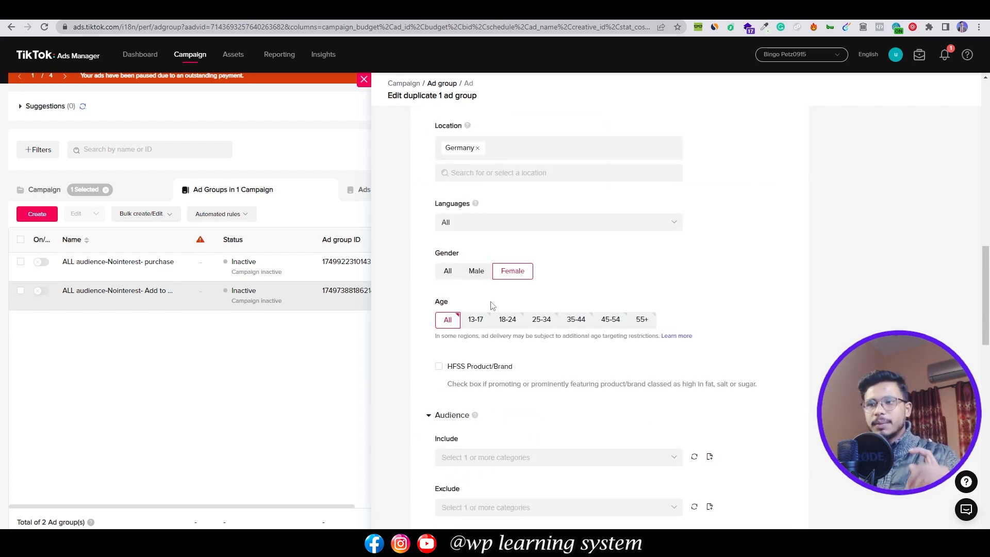
click(516, 323)
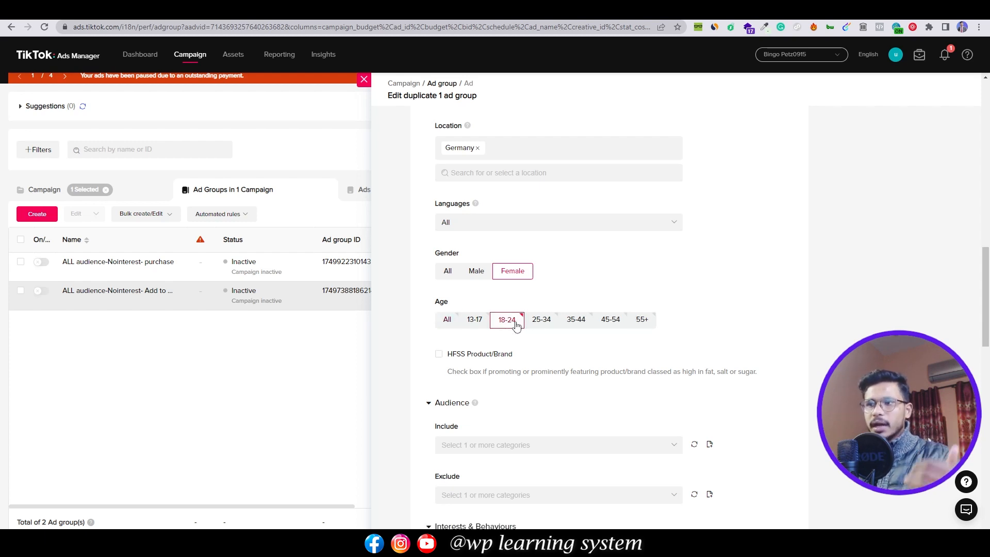
click(651, 321)
click(541, 320)
click(577, 321)
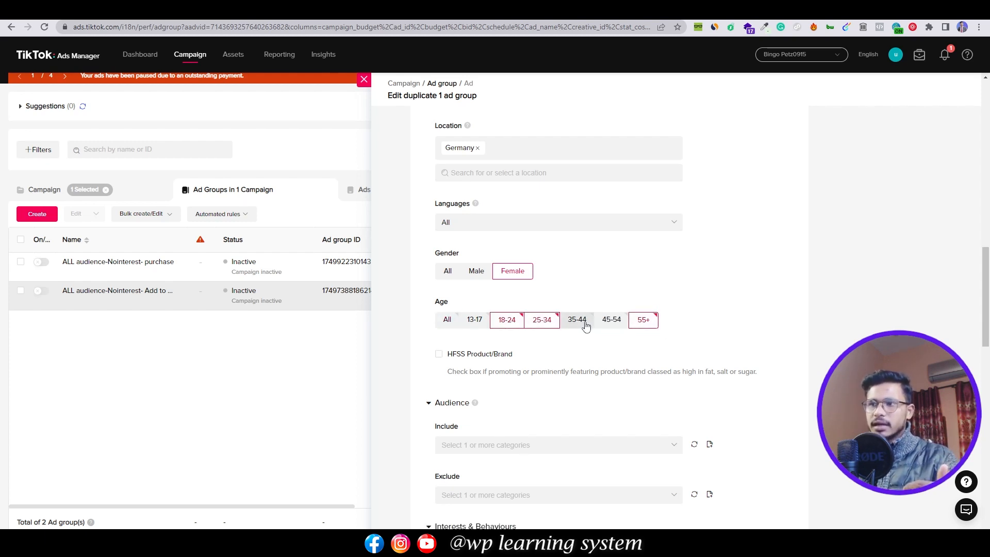
click(611, 321)
scroll(567, 309, up, 20)
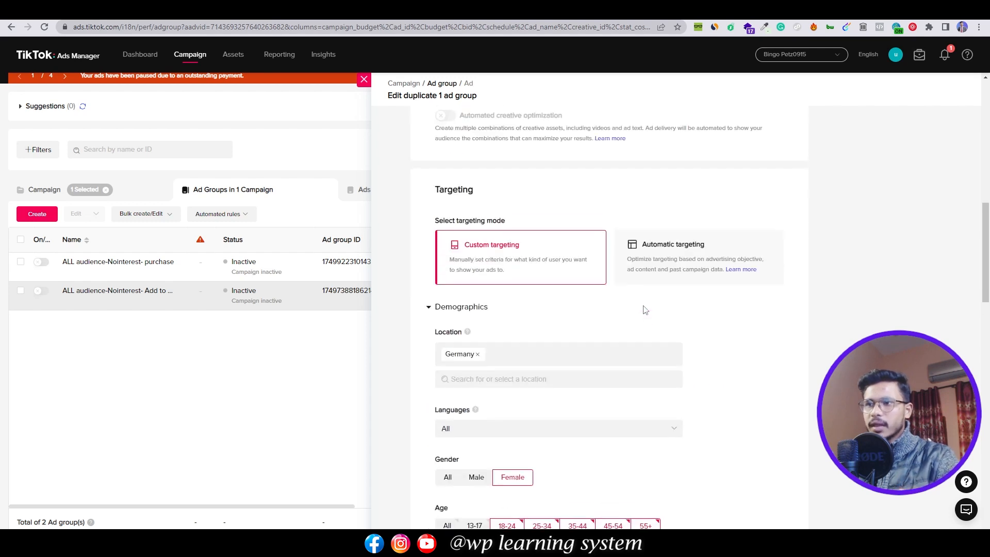
click(604, 154)
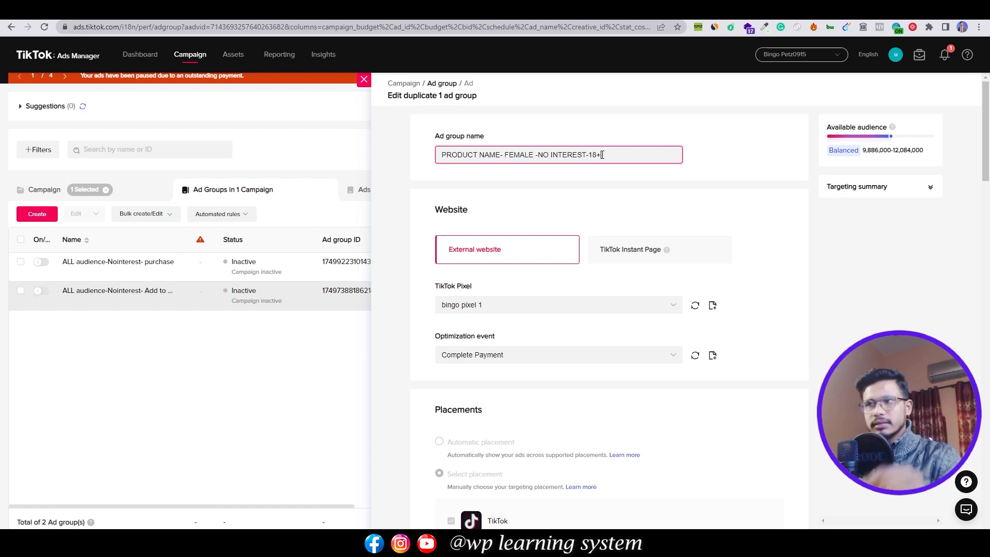
Review the ad group's audience, interests and behaviours, targeting expansion, daily budget and schedule settings
scroll(603, 155, down, 15)
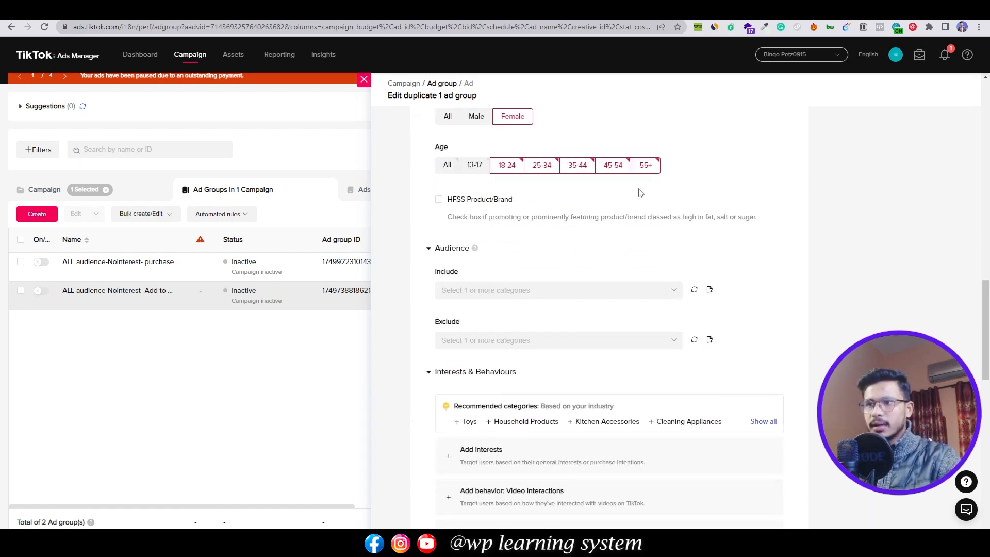
scroll(505, 221, down, 2)
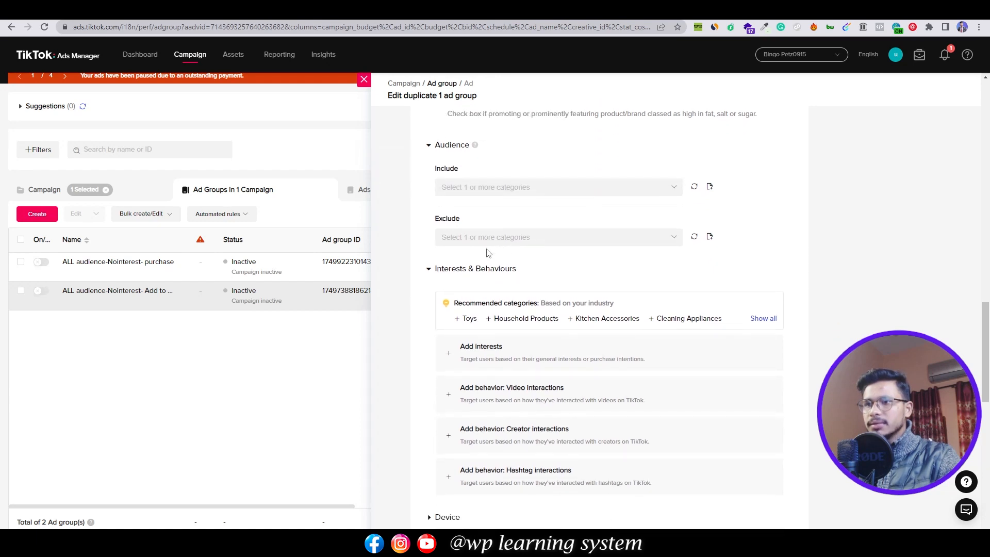
scroll(488, 253, down, 1)
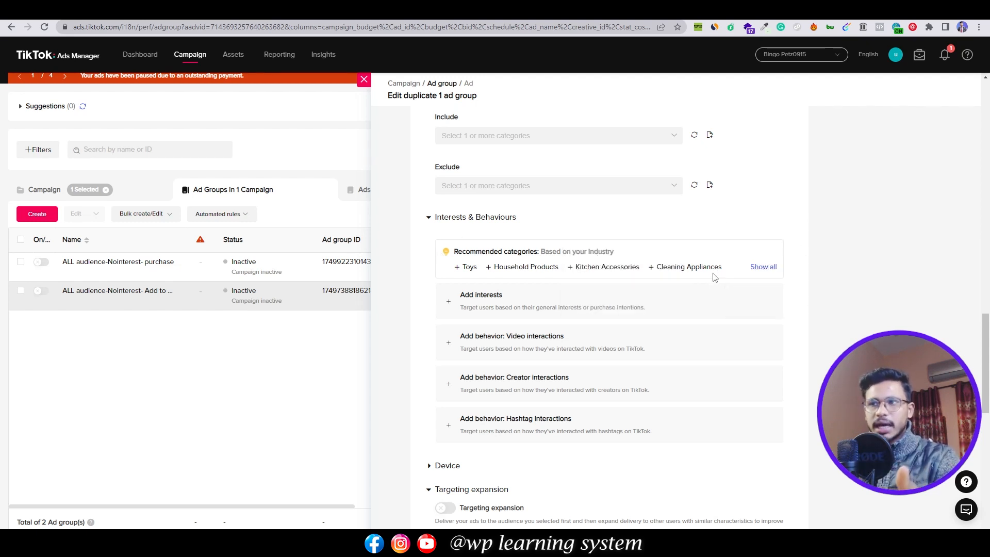
scroll(691, 283, down, 8)
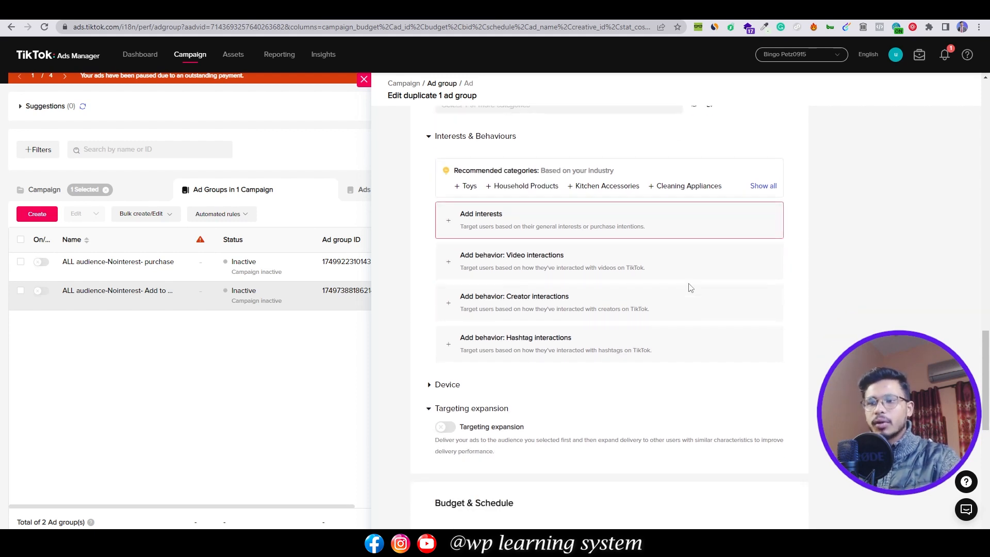
double_click(562, 224)
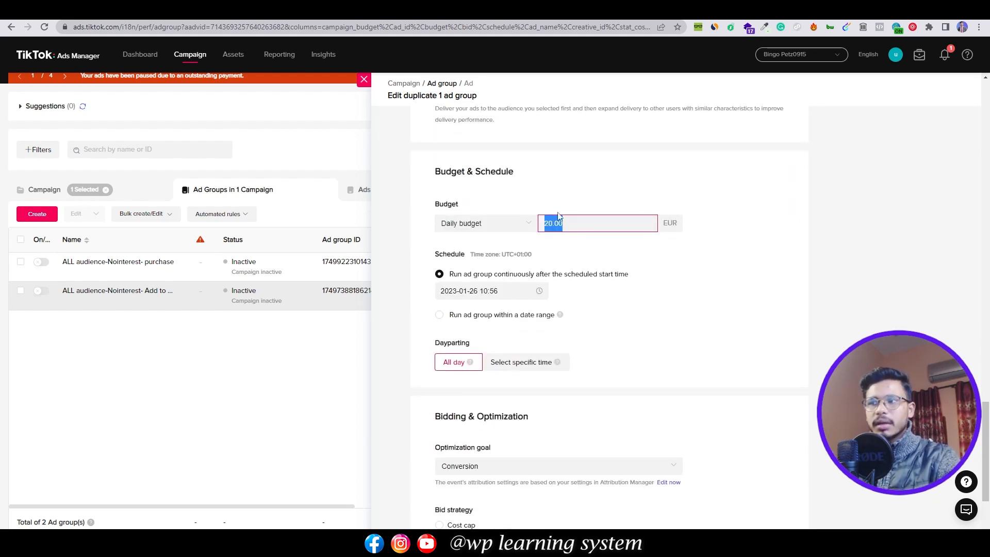
click(560, 197)
scroll(546, 243, down, 2)
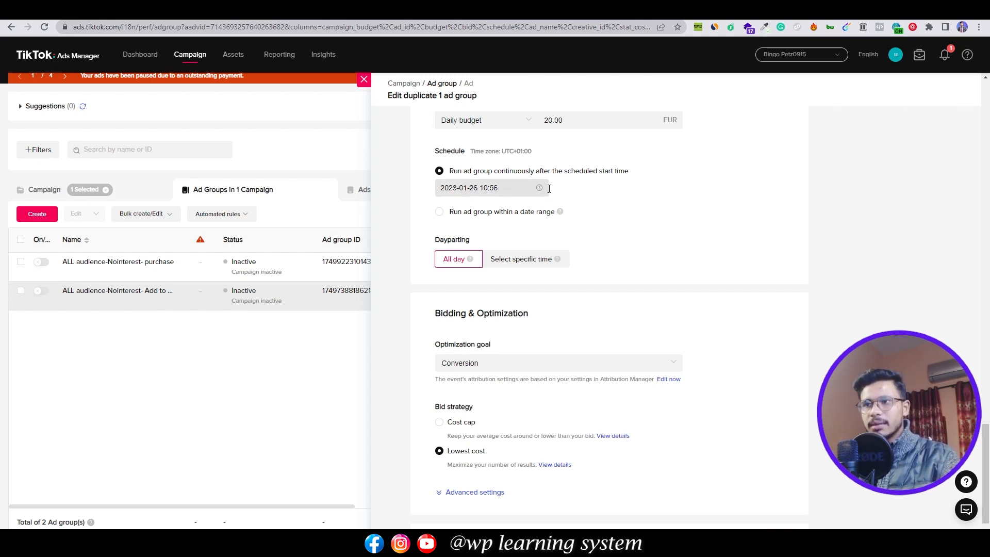
Keep Conversion as the optimization goal, check the advanced bidding settings and continue to the ad settings
scroll(544, 258, down, 1)
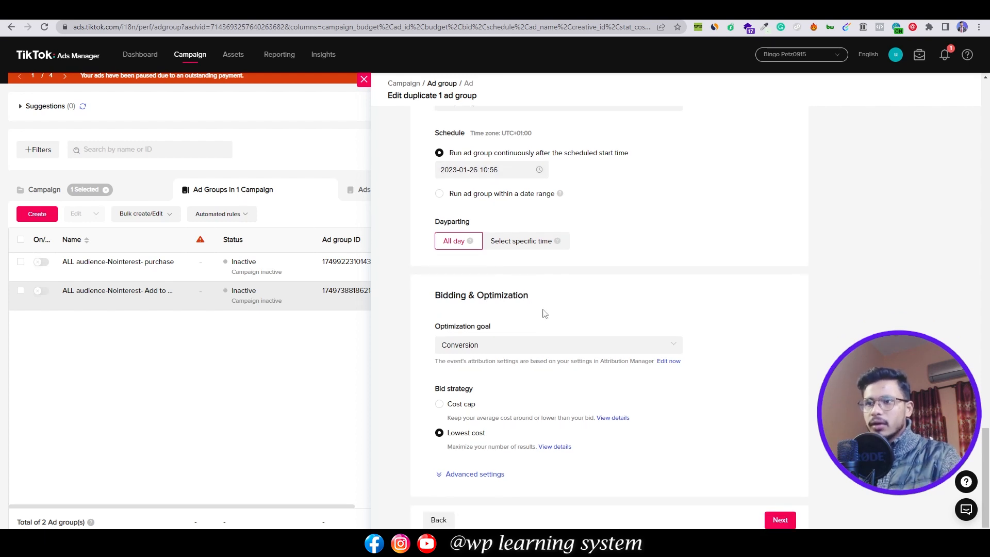
click(518, 352)
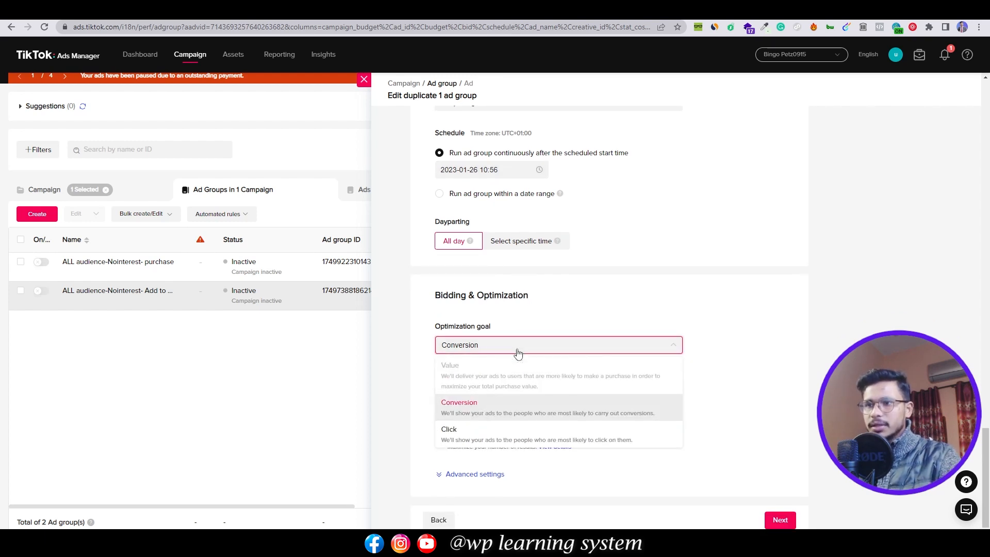
click(532, 413)
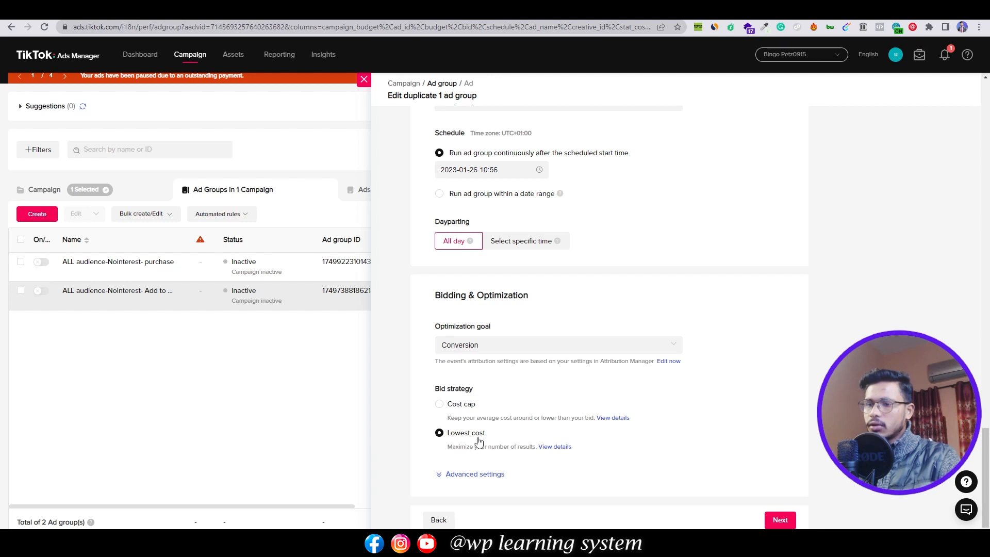
click(480, 474)
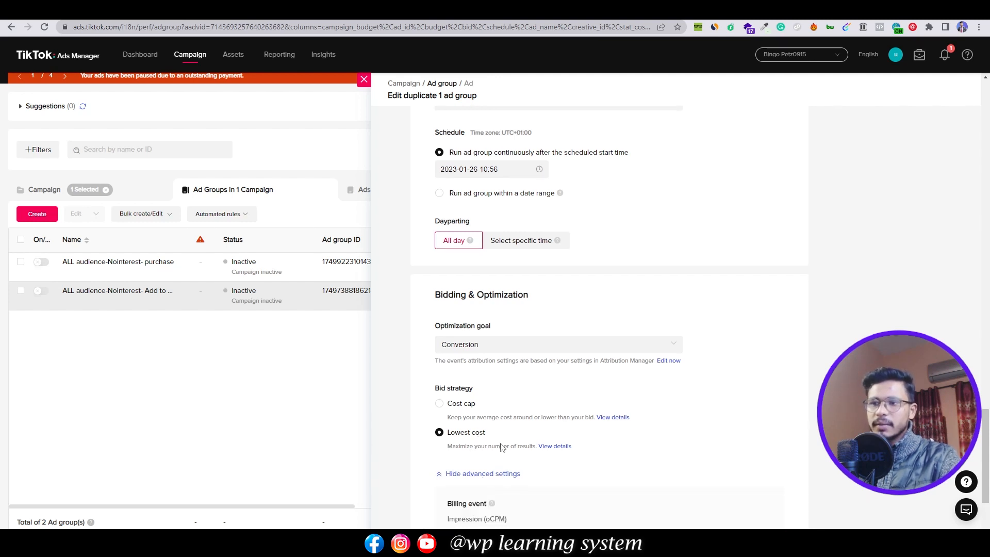
scroll(484, 454, down, 2)
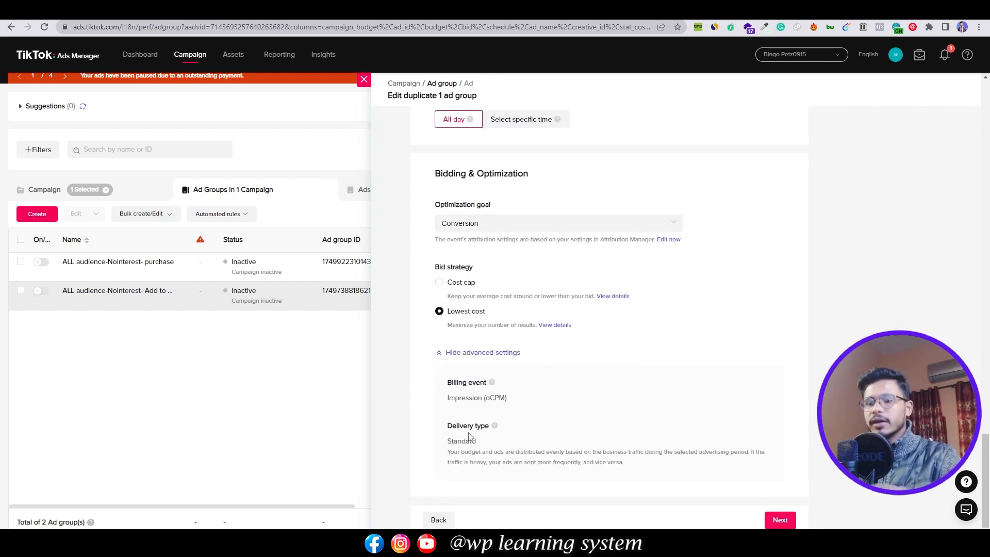
click(792, 520)
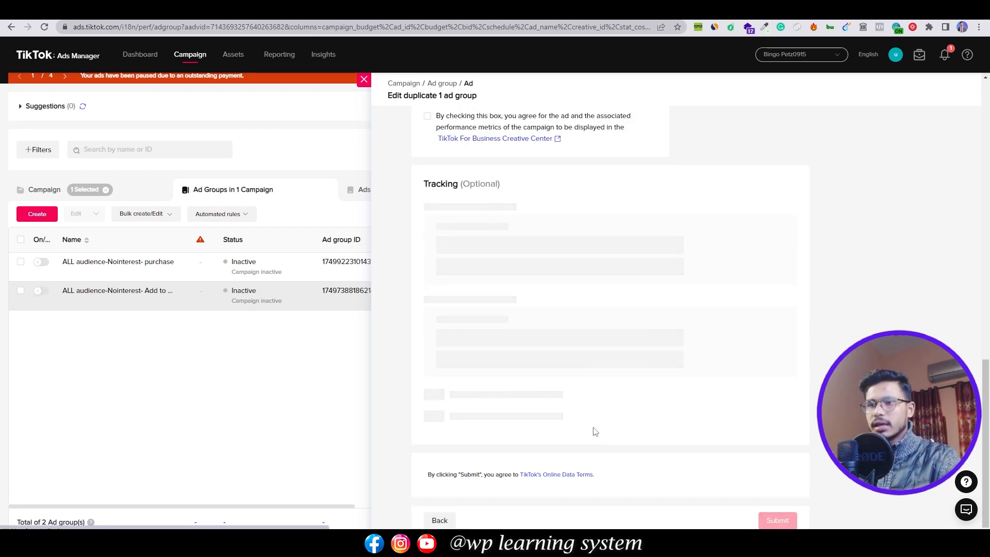
Examine the duplicated ad's name, identity, video creative, ad text and destination URL
scroll(521, 309, up, 8)
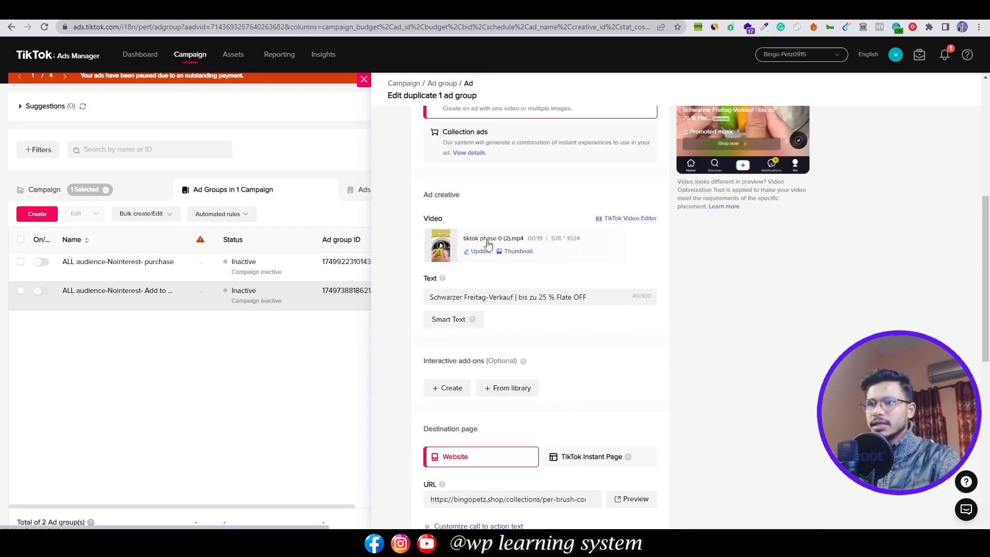
scroll(488, 243, up, 6)
scroll(712, 330, down, 2)
scroll(713, 330, up, 2)
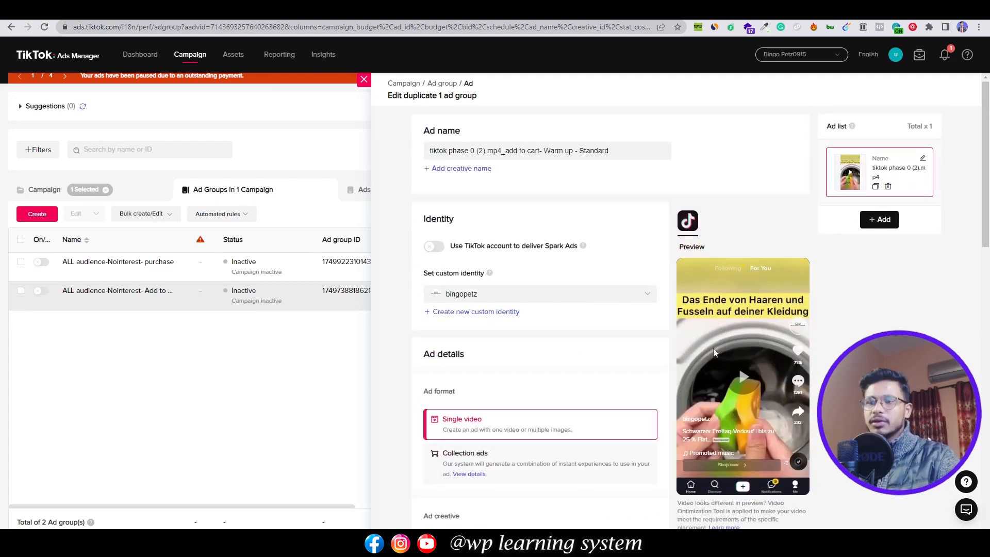
scroll(559, 325, down, 1)
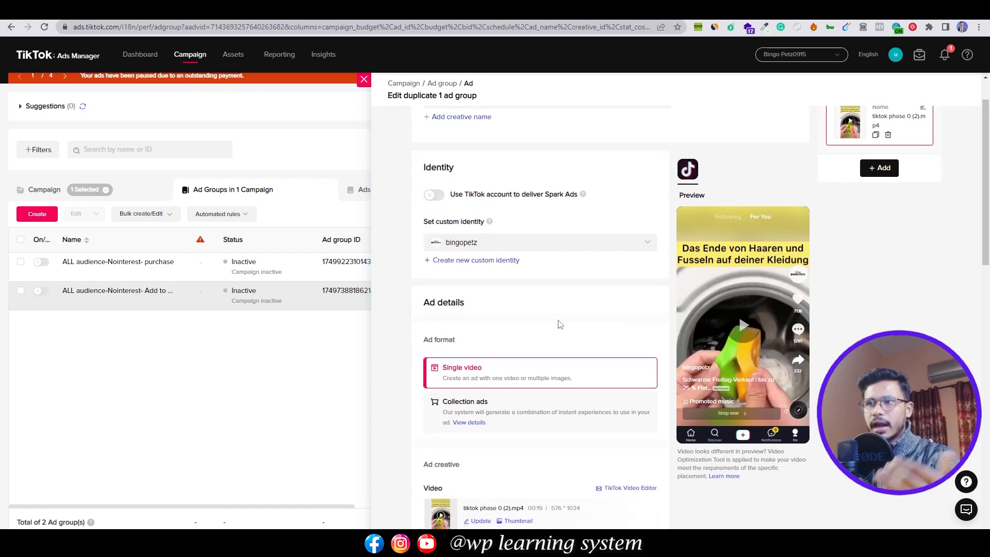
scroll(555, 286, up, 1)
drag(616, 150, 427, 150)
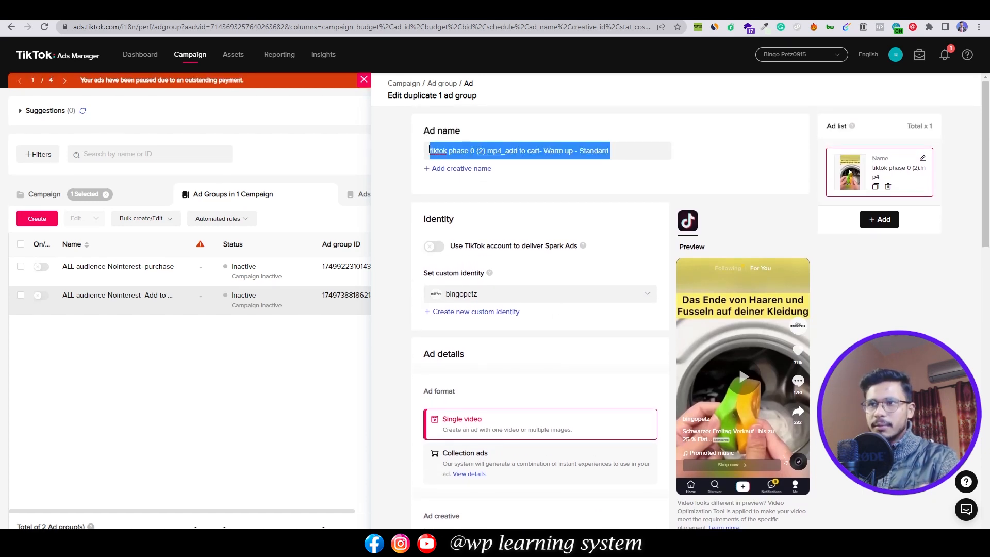
click(568, 150)
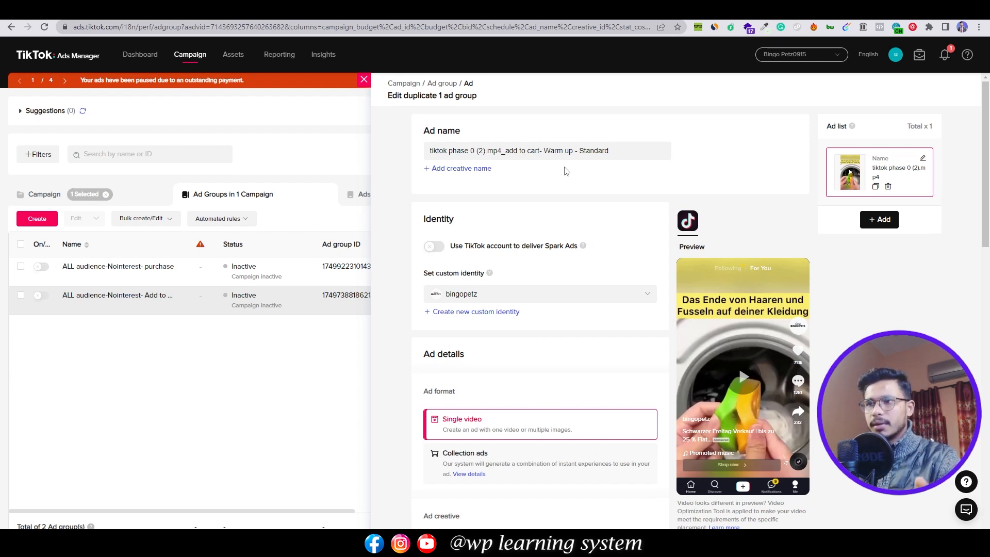
scroll(567, 171, down, 7)
triple_click(546, 260)
click(546, 278)
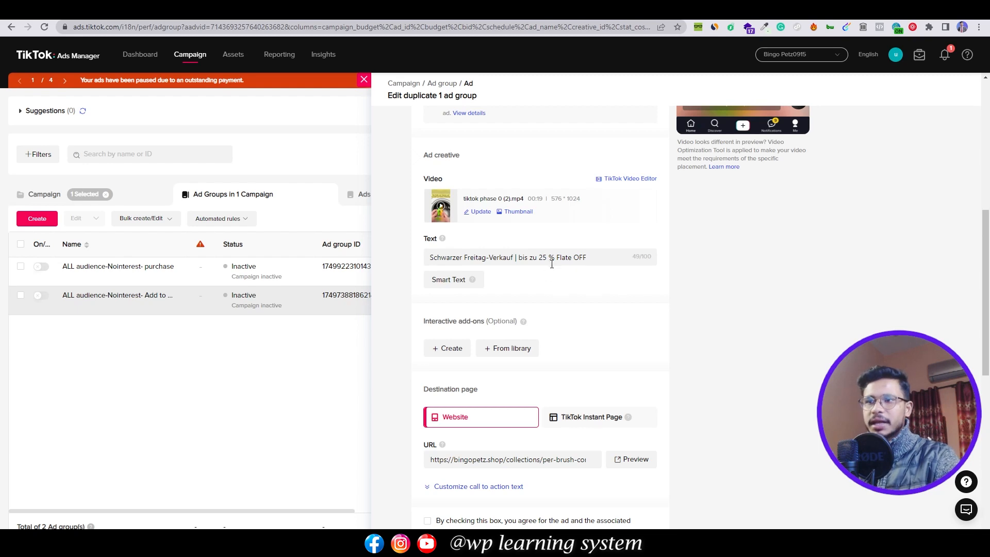
scroll(551, 257, down, 4)
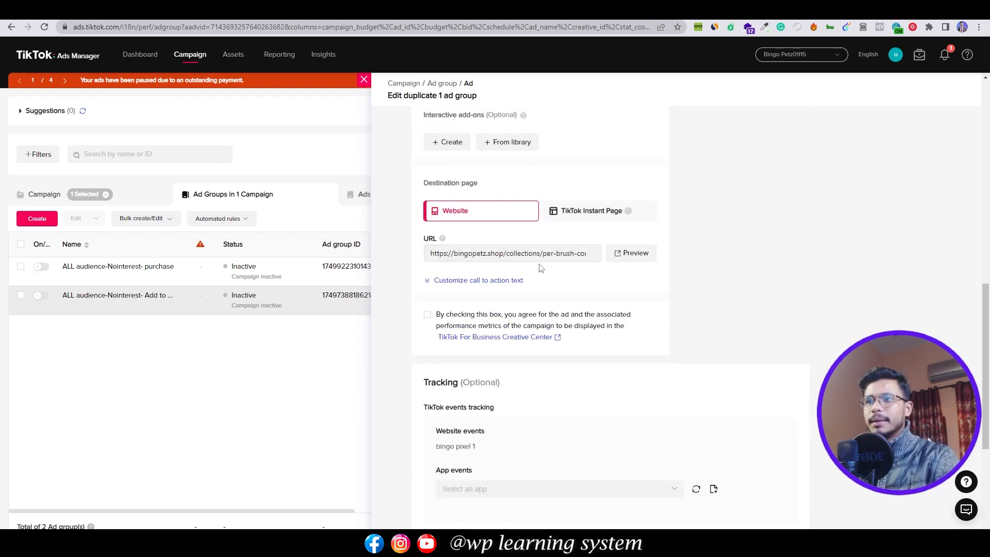
scroll(537, 265, up, 4)
scroll(531, 270, up, 7)
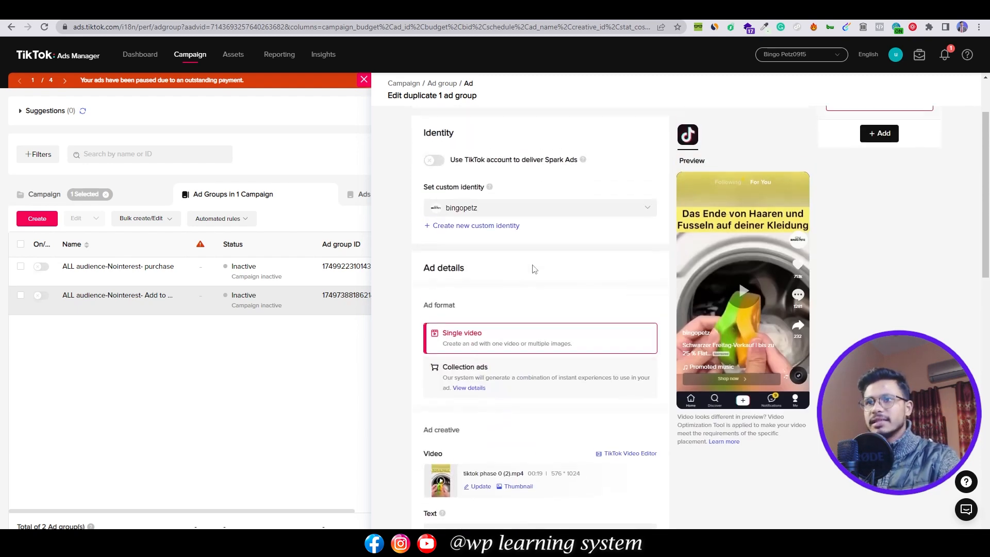
Submit the duplicated female ad group together with its ad
scroll(516, 270, down, 14)
scroll(608, 309, down, 3)
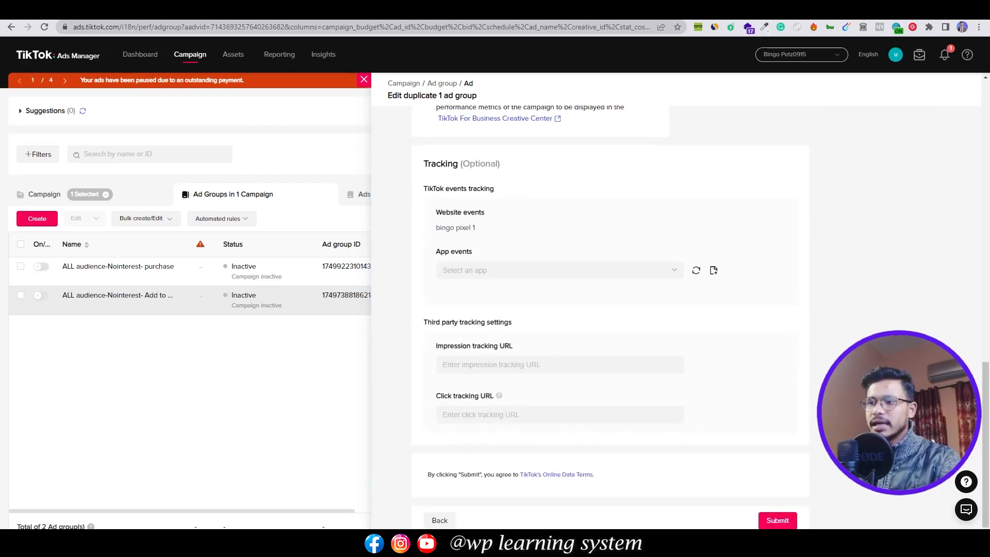
click(778, 521)
Copy the female ad group once into the existing campaign PURCHASE-PET CARROT 1
mouse_move(122, 273)
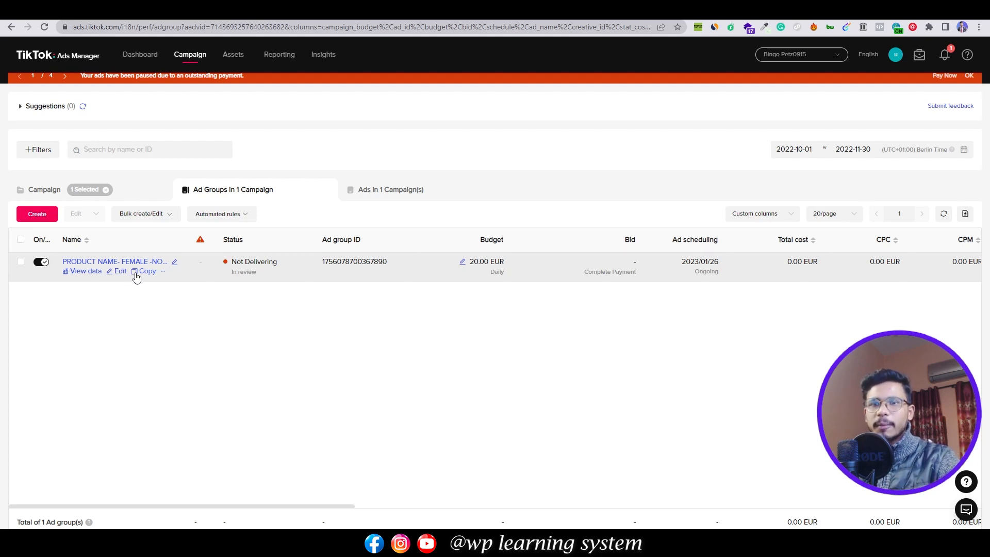
click(143, 272)
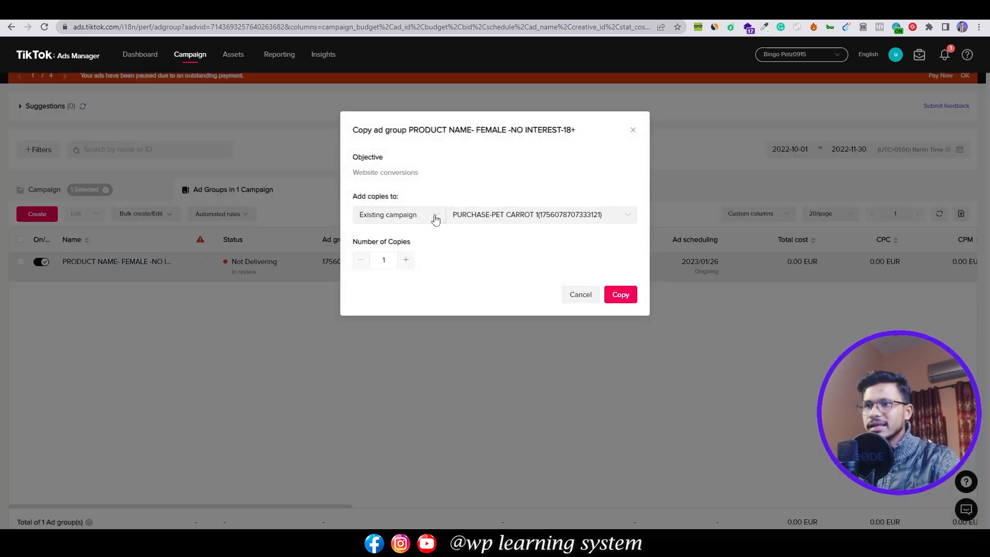
click(624, 296)
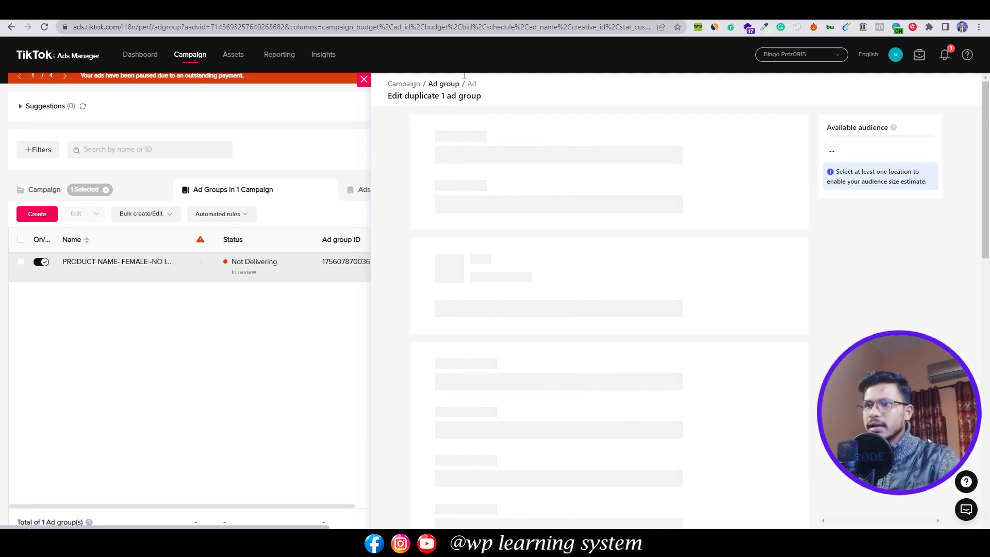
Replace FEMALE with MALE in the copied ad group's name, making it "PRODUCT NAME- MALE -NO INTEREST-18+-1"
scroll(489, 222, down, 5)
scroll(557, 224, up, 5)
scroll(593, 170, down, 1)
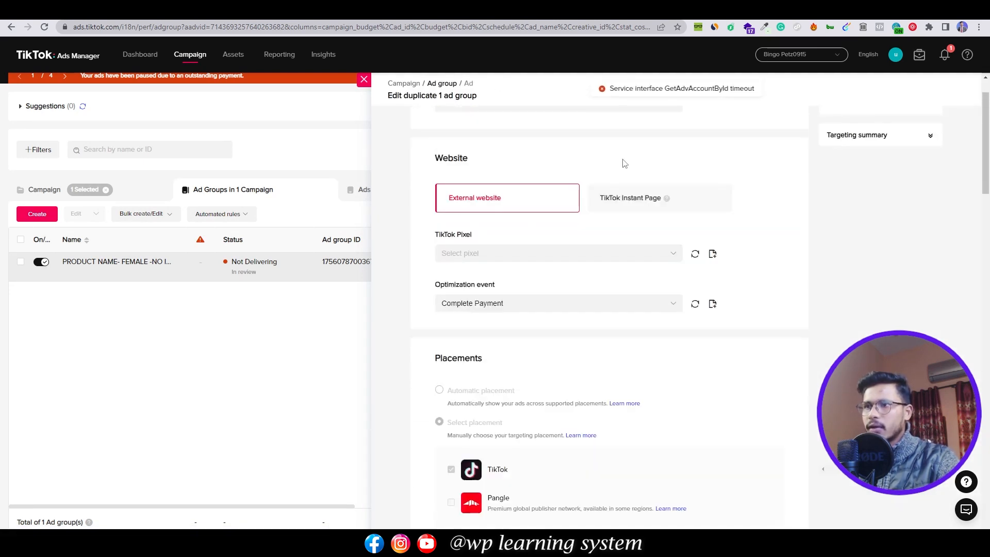
scroll(565, 151, up, 1)
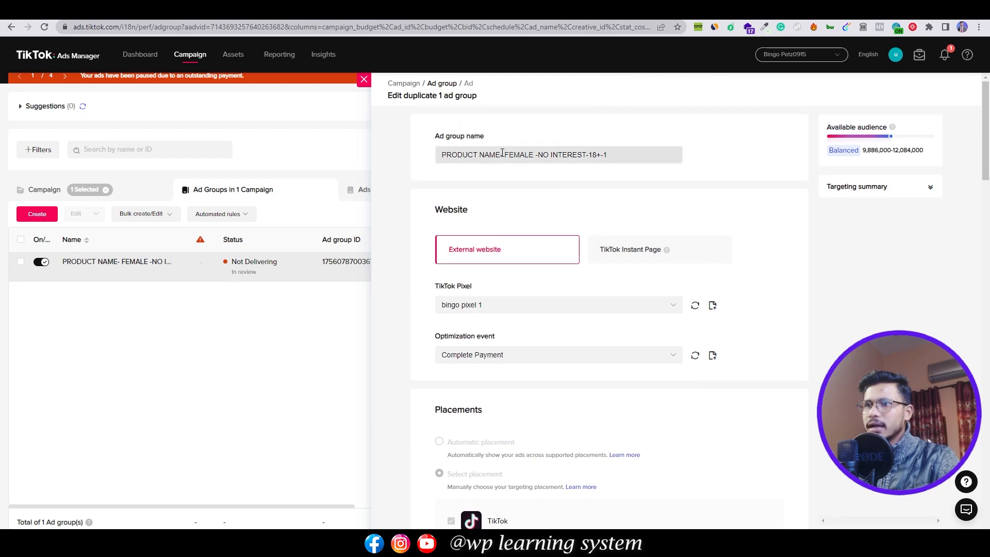
double_click(510, 155)
text(MALE)
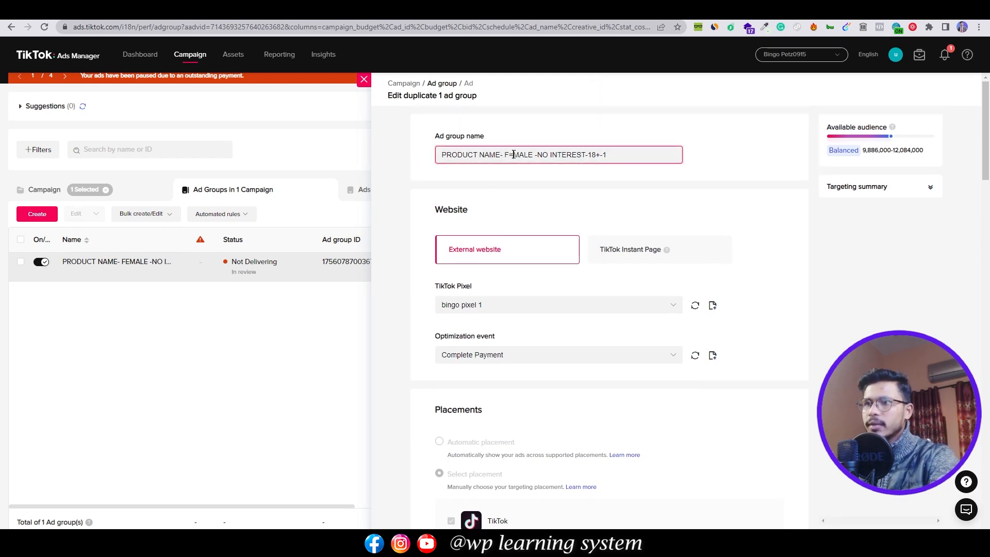
Set the copied ad group's gender targeting to Male and submit it with its ad
scroll(559, 190, down, 15)
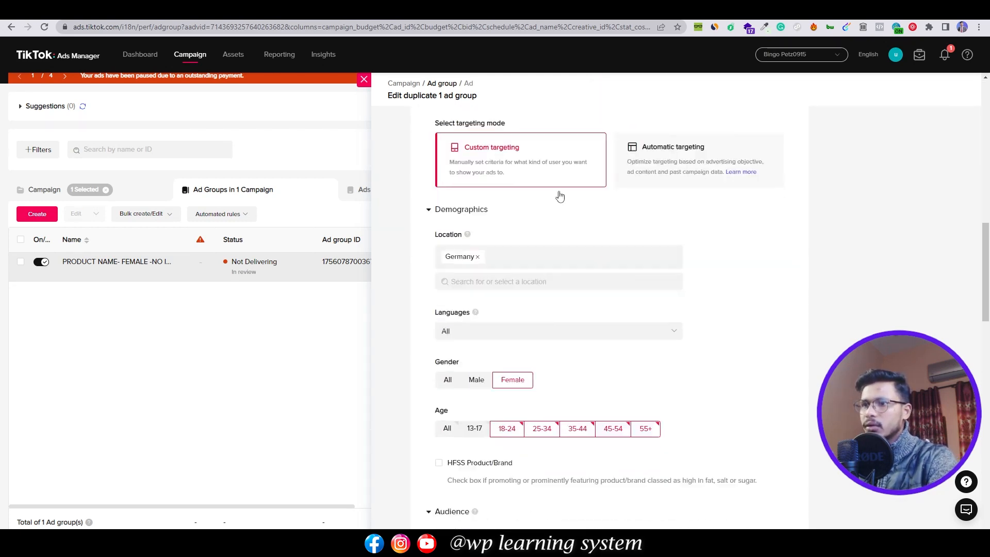
scroll(516, 216, up, 2)
click(474, 270)
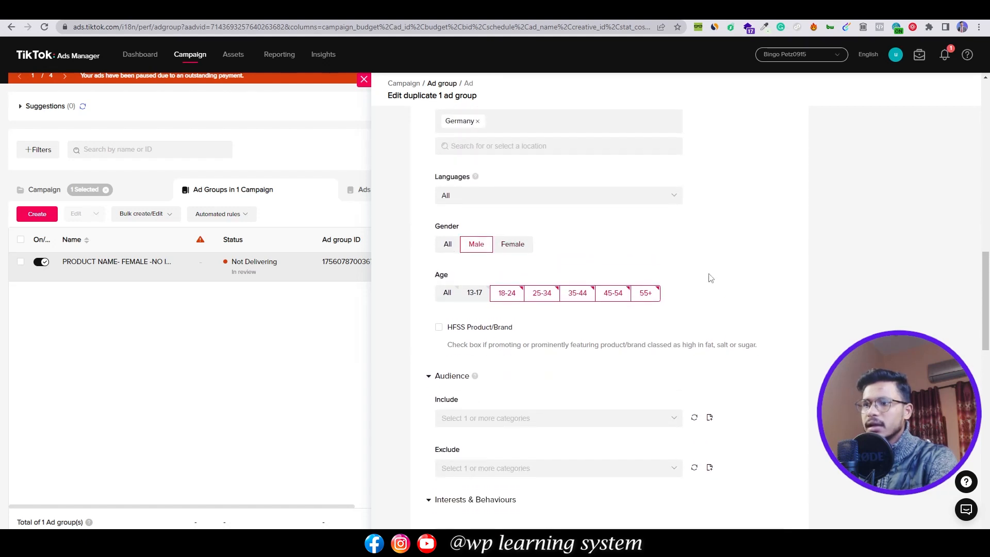
scroll(797, 397, down, 10)
scroll(797, 397, down, 3)
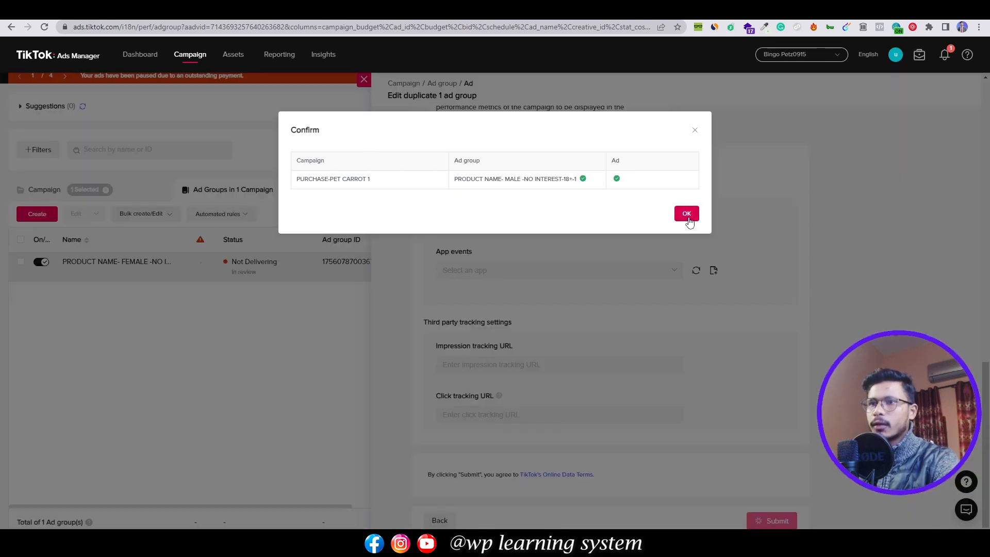
Confirm the submission of the duplicated male ad group and its ad in PURCHASE-PET CARROT 1
click(686, 221)
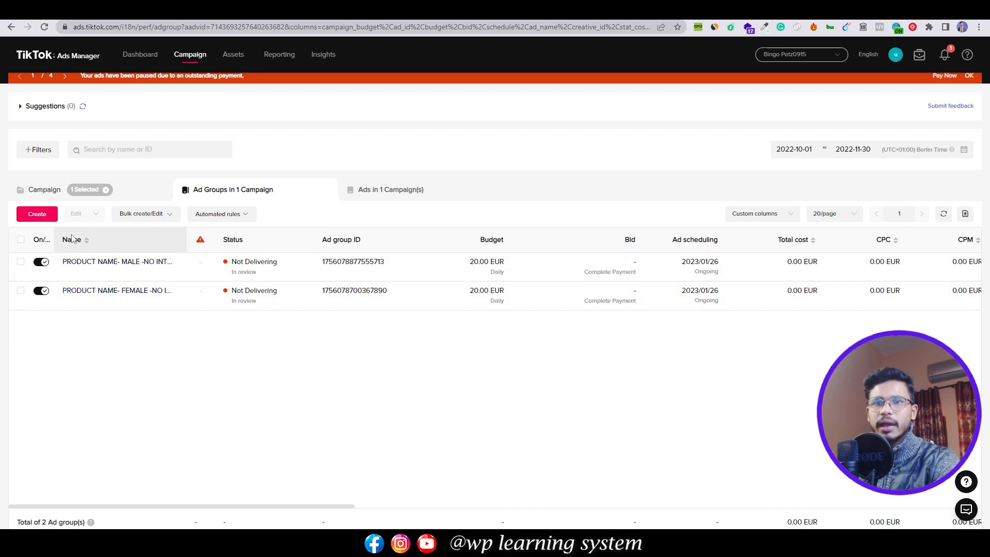
Review the PURCHASE-PET CARROT 1 campaign together with its male and female ad groups and their ads
click(61, 191)
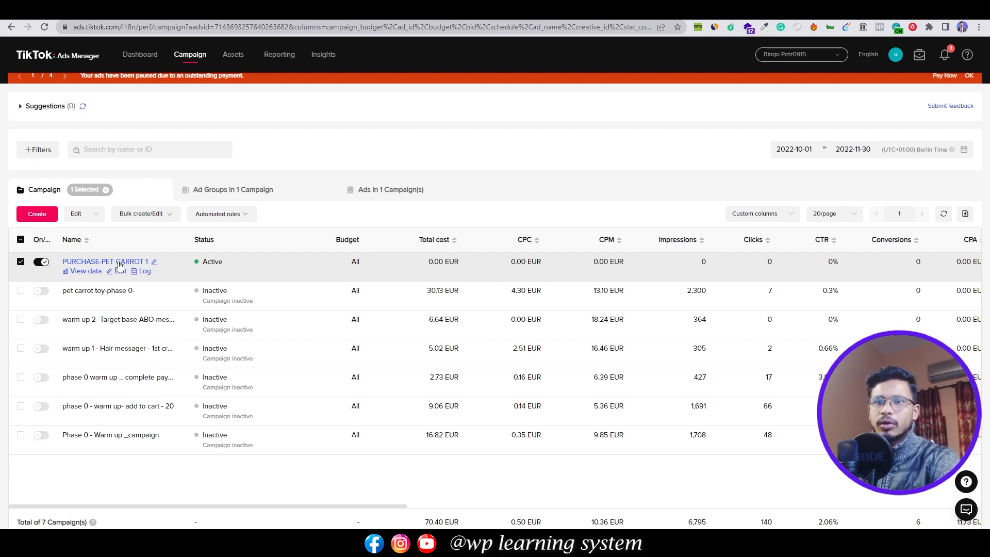
click(242, 191)
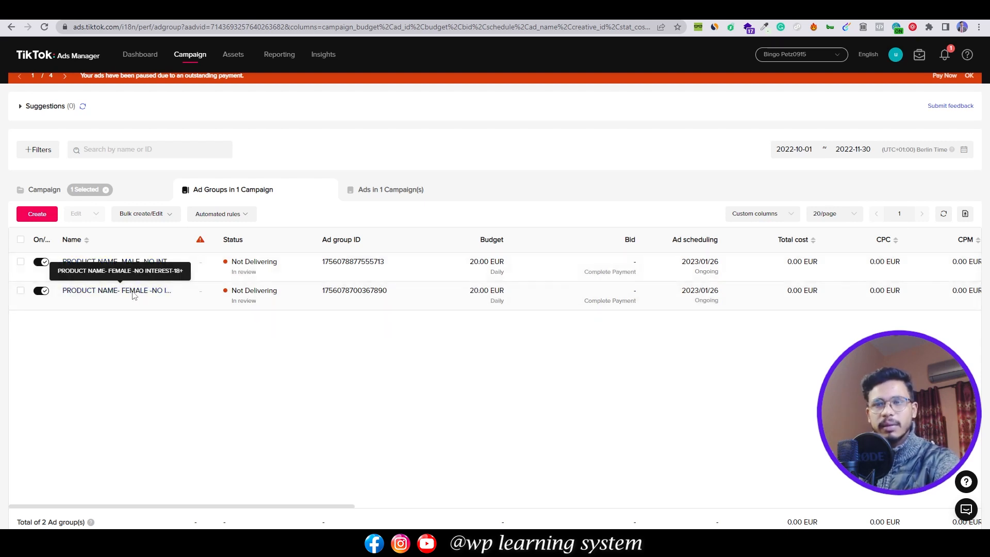
click(375, 189)
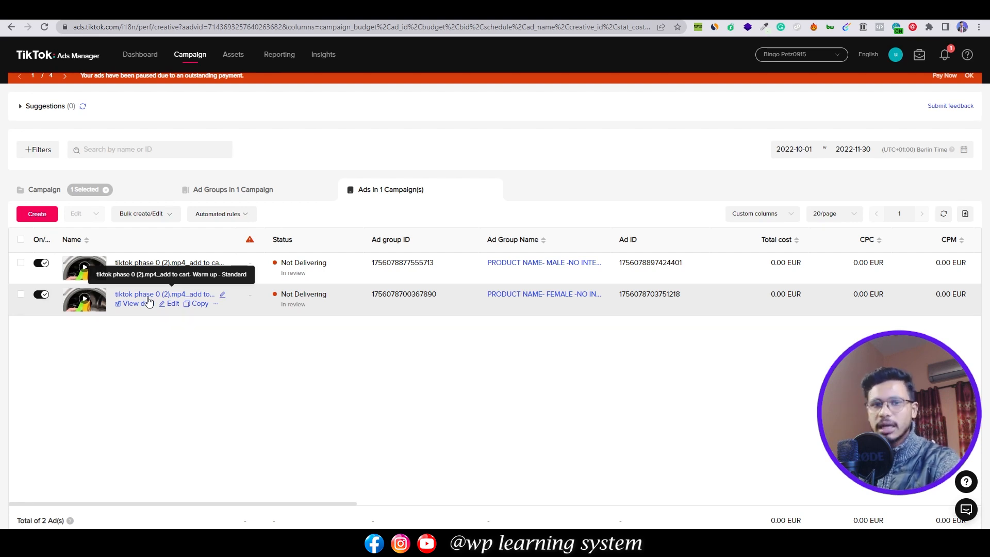
click(235, 197)
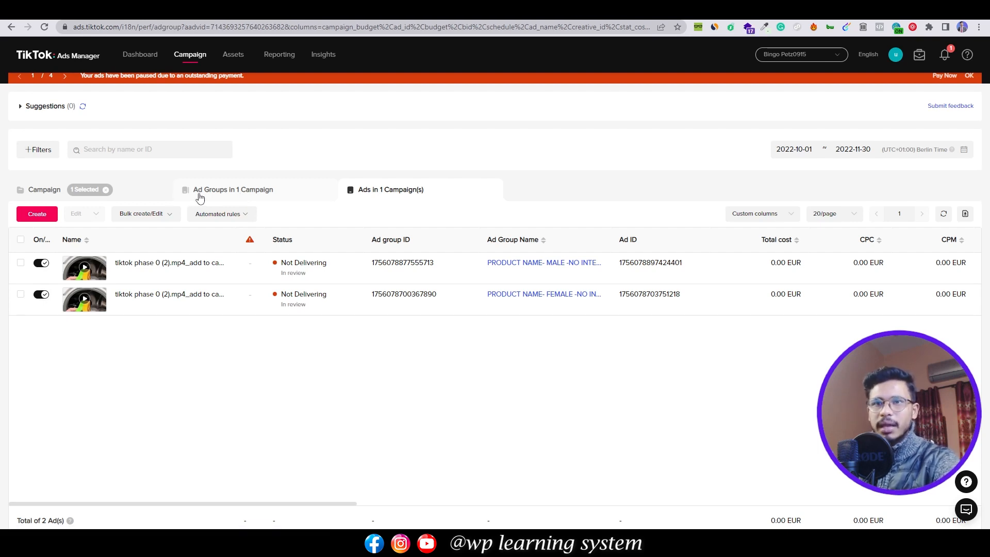
click(139, 193)
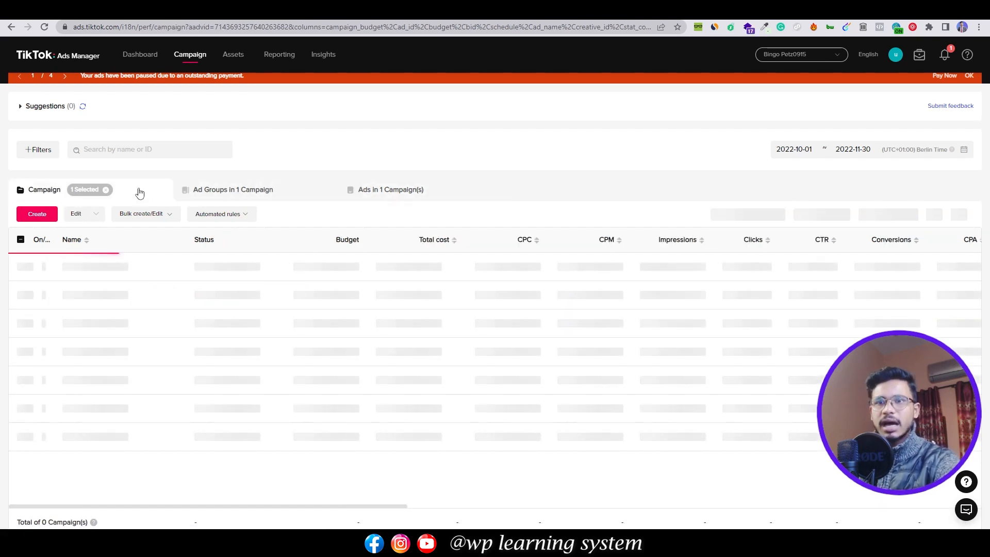
click(242, 193)
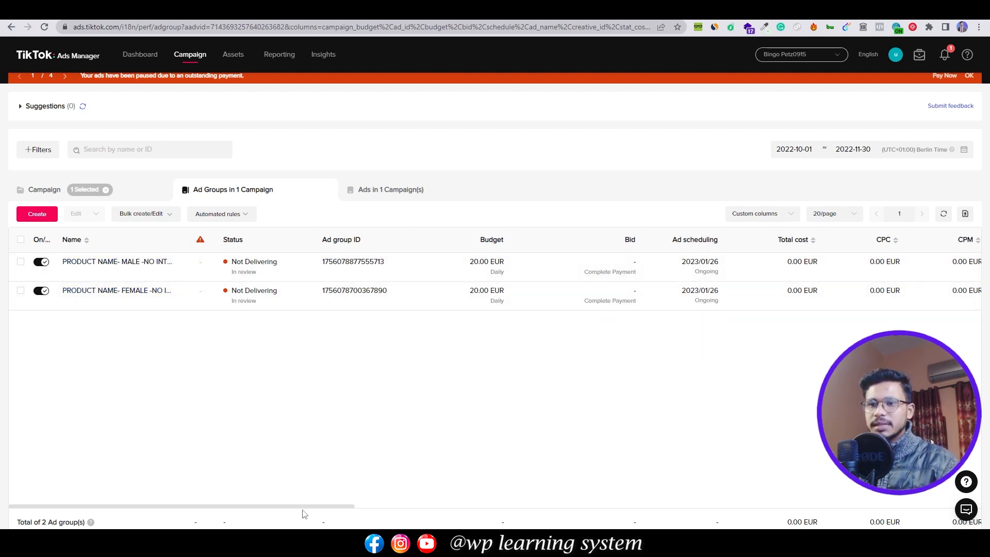
mouse_move(304, 507)
mouse_down()
mouse_move(405, 510)
mouse_move(289, 508)
mouse_up()
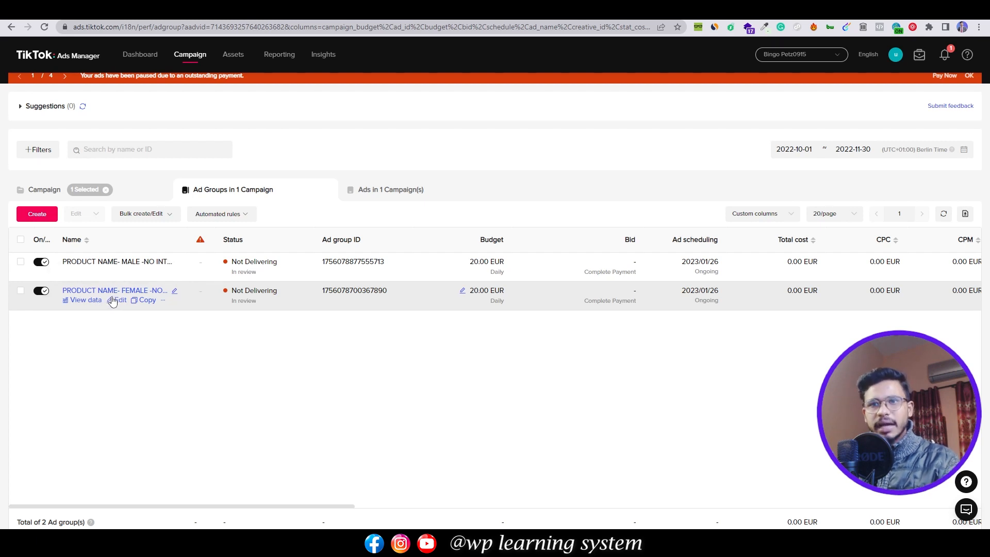
Switch off the male ad group and select both the female and male ad groups
click(42, 263)
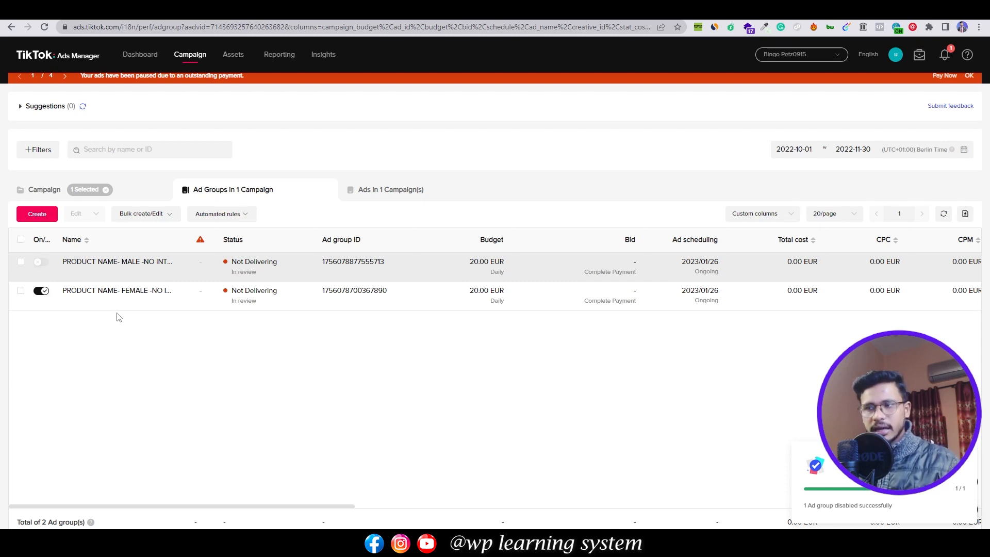
click(21, 292)
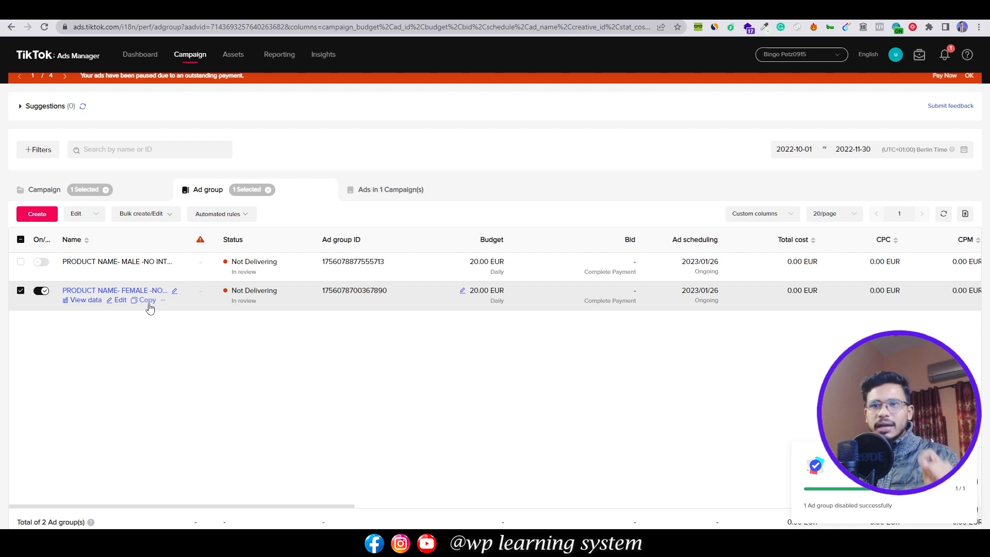
click(20, 261)
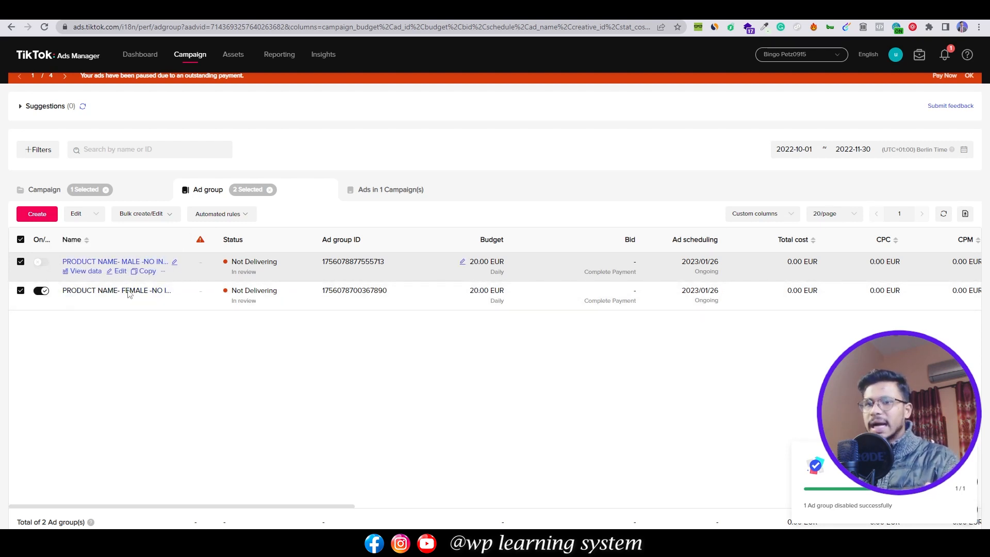
Examine the male ad group's ad settings, including video, text, destination and tracking, then return to the ad groups without editing
click(386, 193)
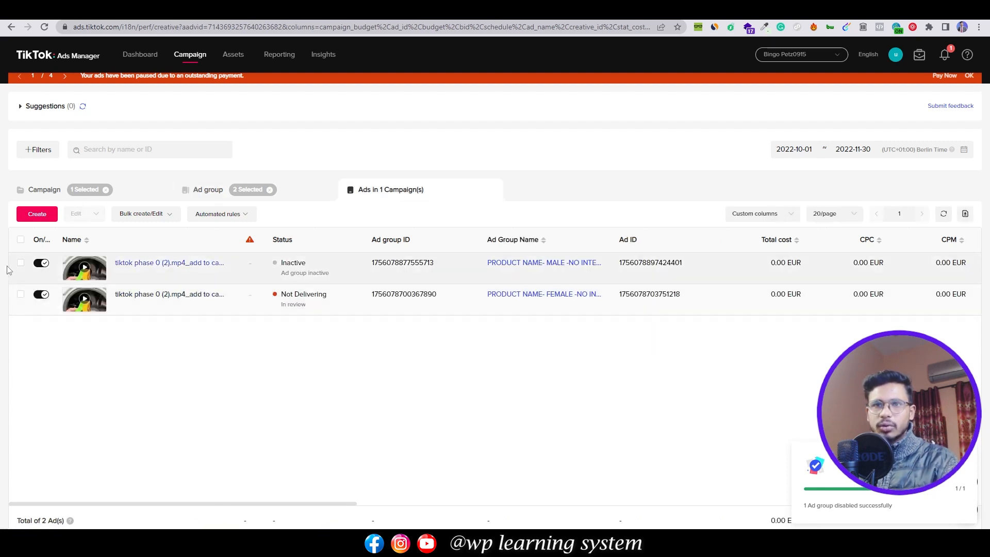
click(172, 272)
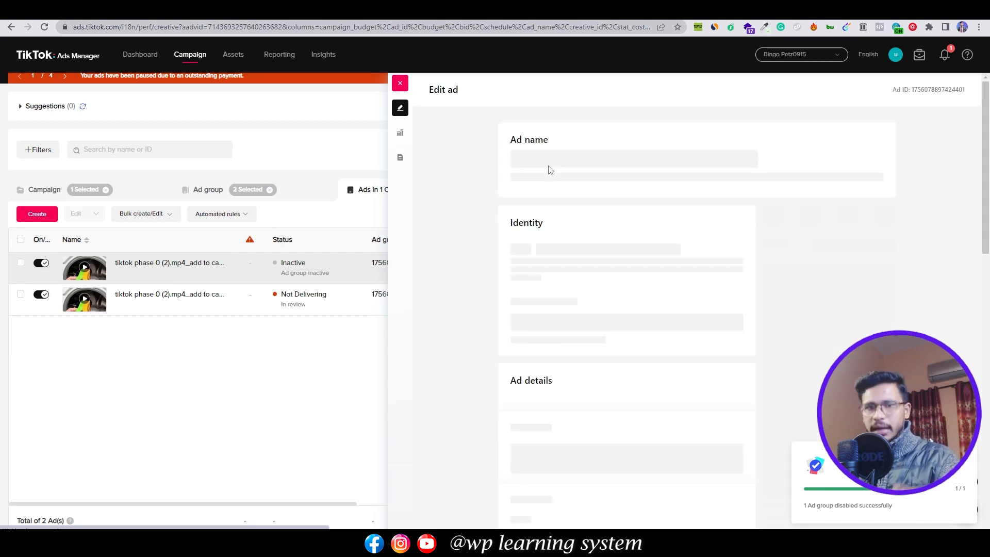
scroll(537, 227, down, 10)
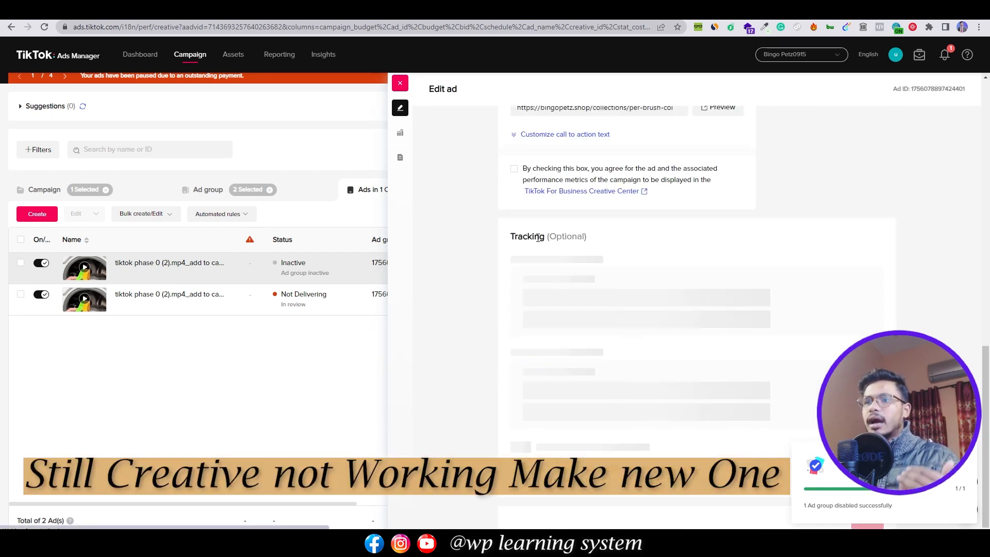
scroll(568, 243, down, 1)
scroll(619, 222, up, 3)
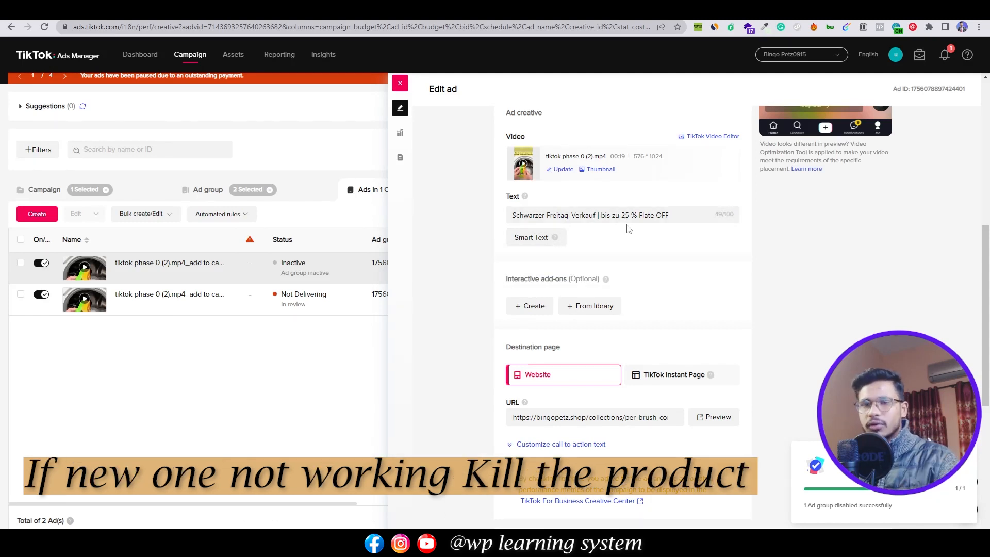
click(400, 83)
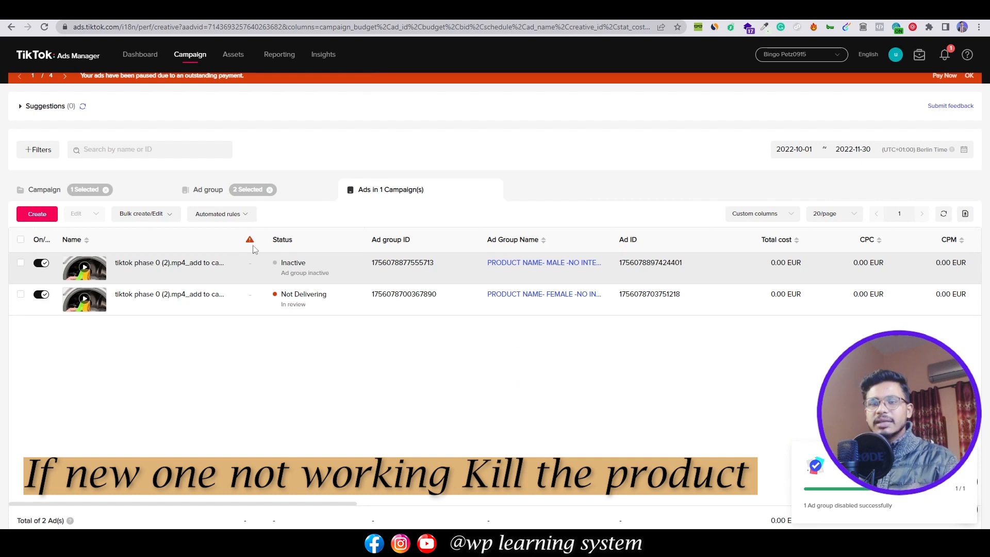
click(227, 184)
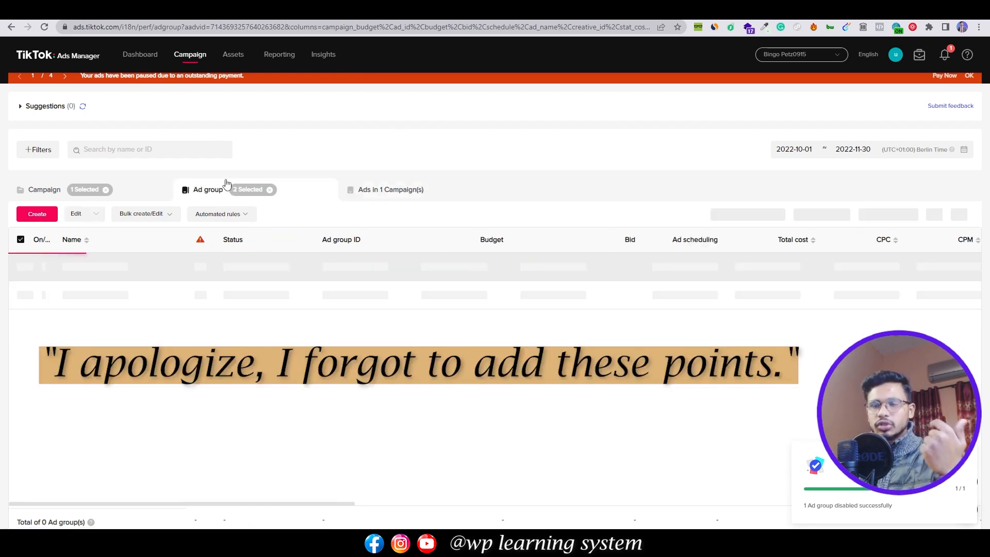